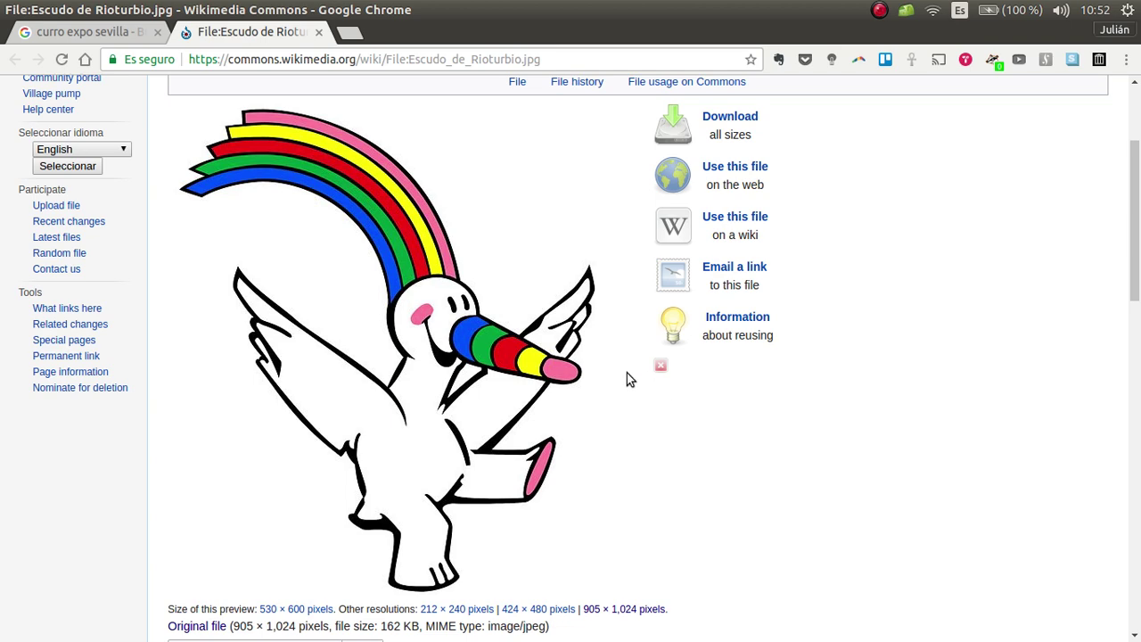
Bring up the reuse-filtered Google Images results for 'curro expo sevilla' beside Wikimedia Commons
left_click_drag(490, 360, 538, 287)
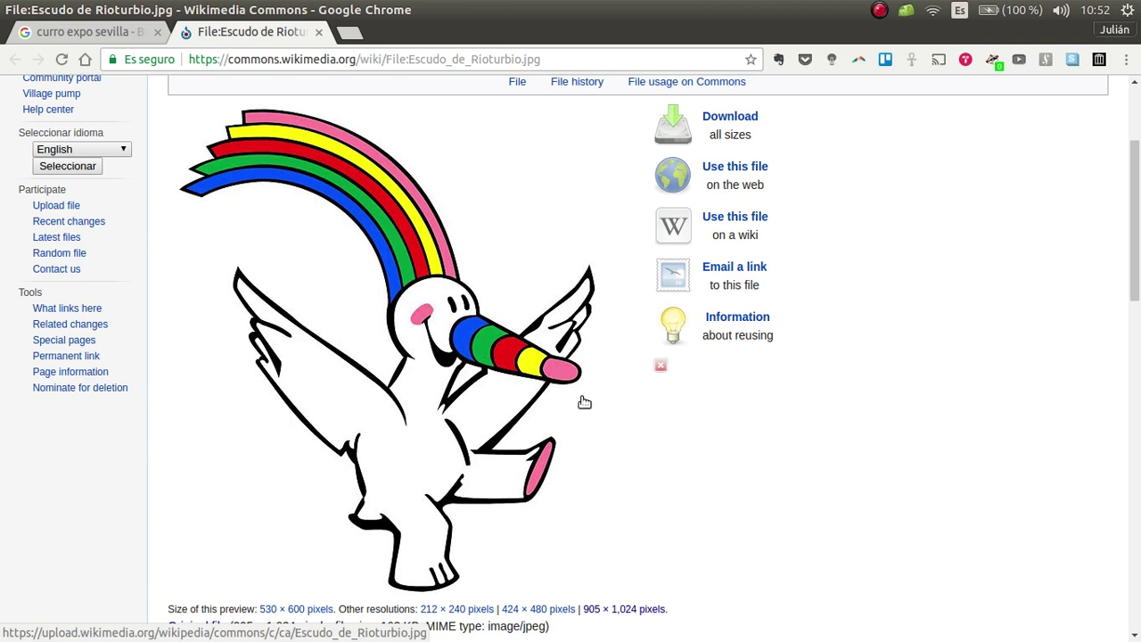
mouse_move(584, 402)
left_mouse_down()
mouse_move(567, 356)
mouse_move(737, 307)
left_mouse_up()
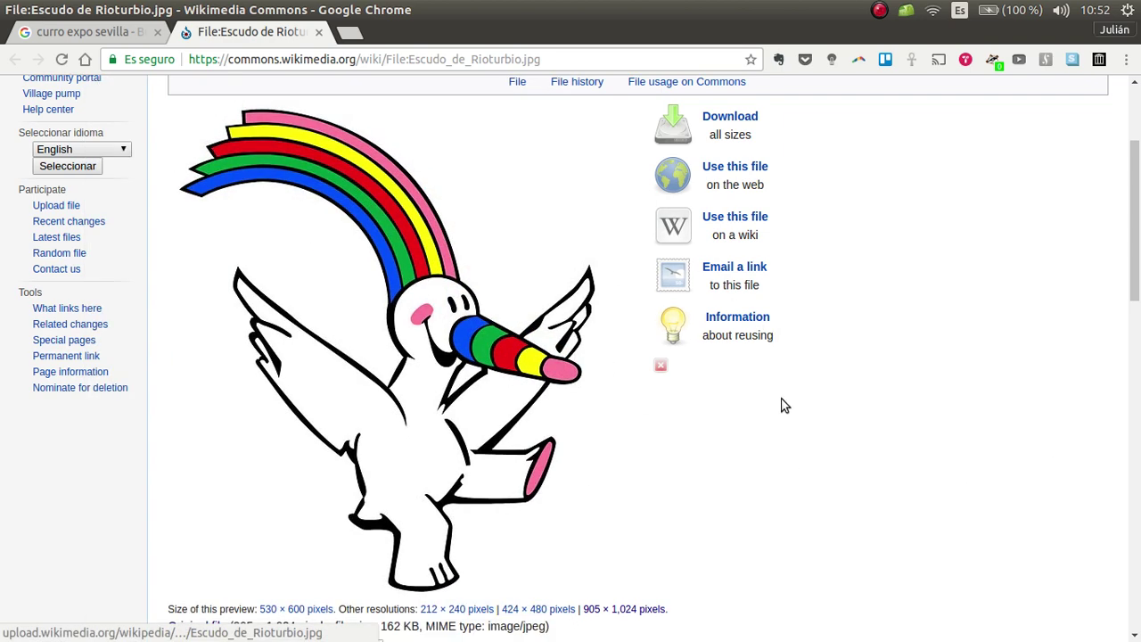
scroll(764, 332, "up", 1)
scroll(759, 332, "up", 2)
scroll(682, 313, "down", 2)
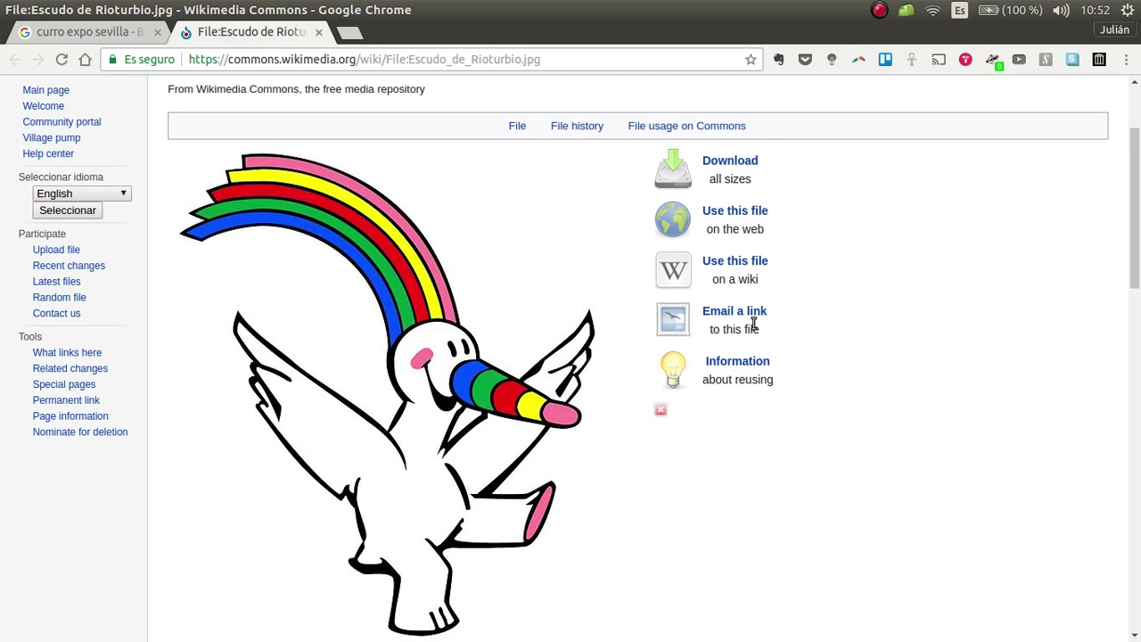
scroll(754, 324, "down", 2)
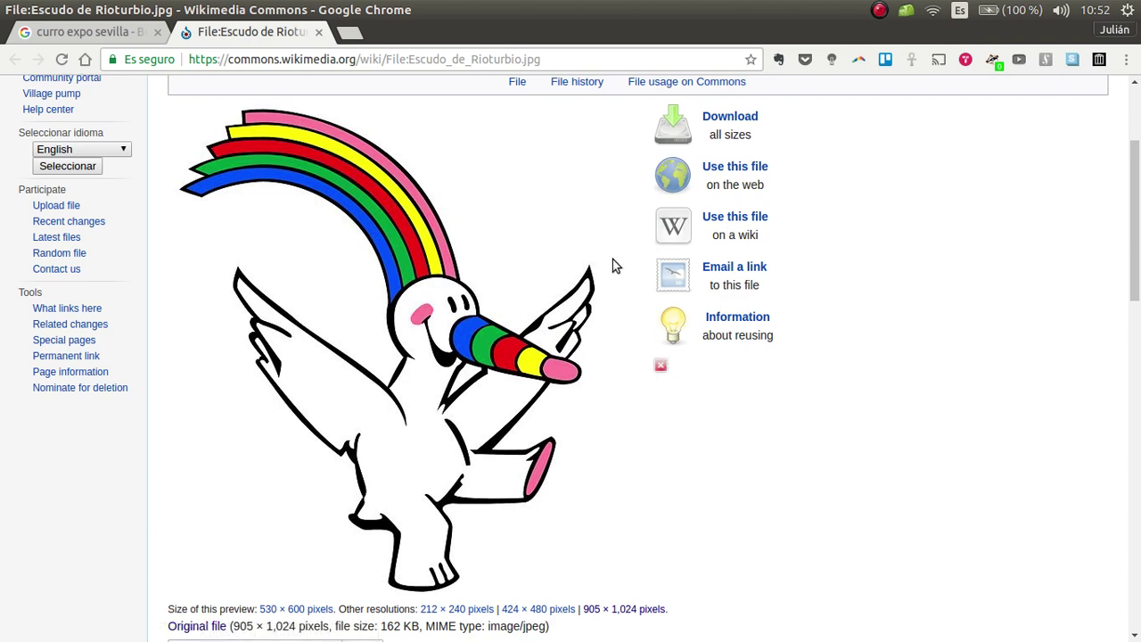
left_click(63, 33)
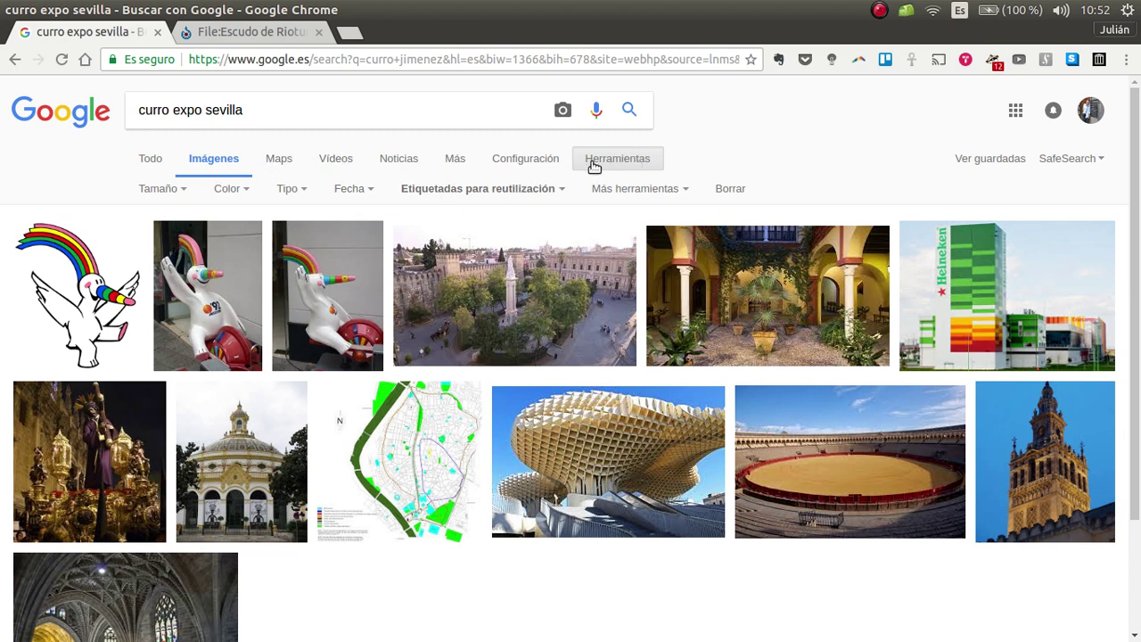
Review the usage-rights options, leaving 'Etiquetadas para reutilización' unchanged
left_click(536, 191)
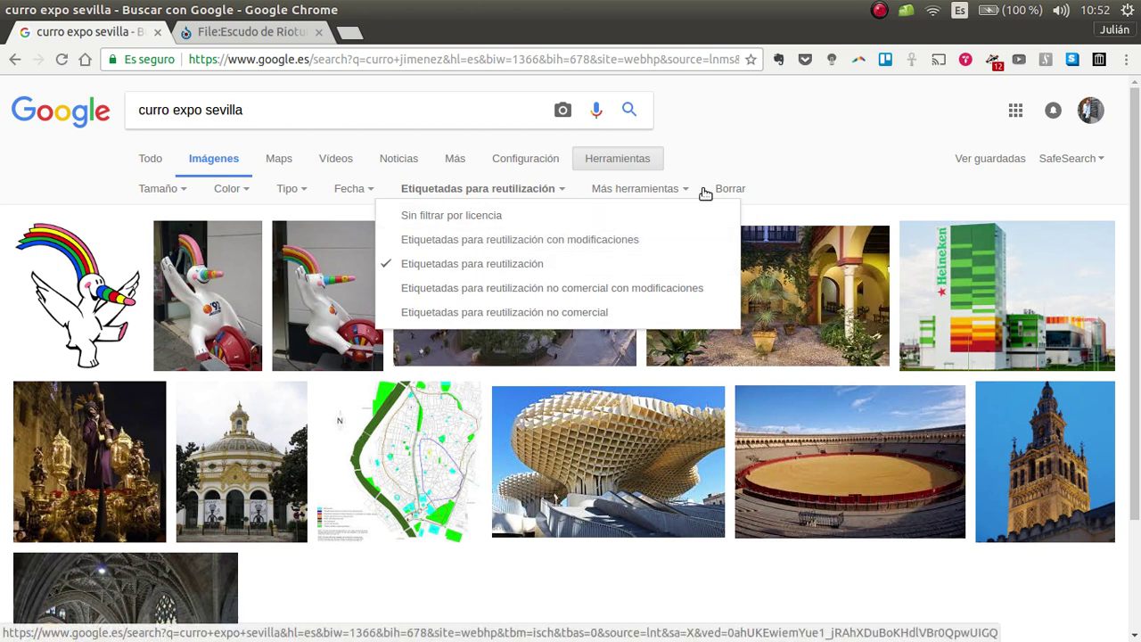
left_click(738, 148)
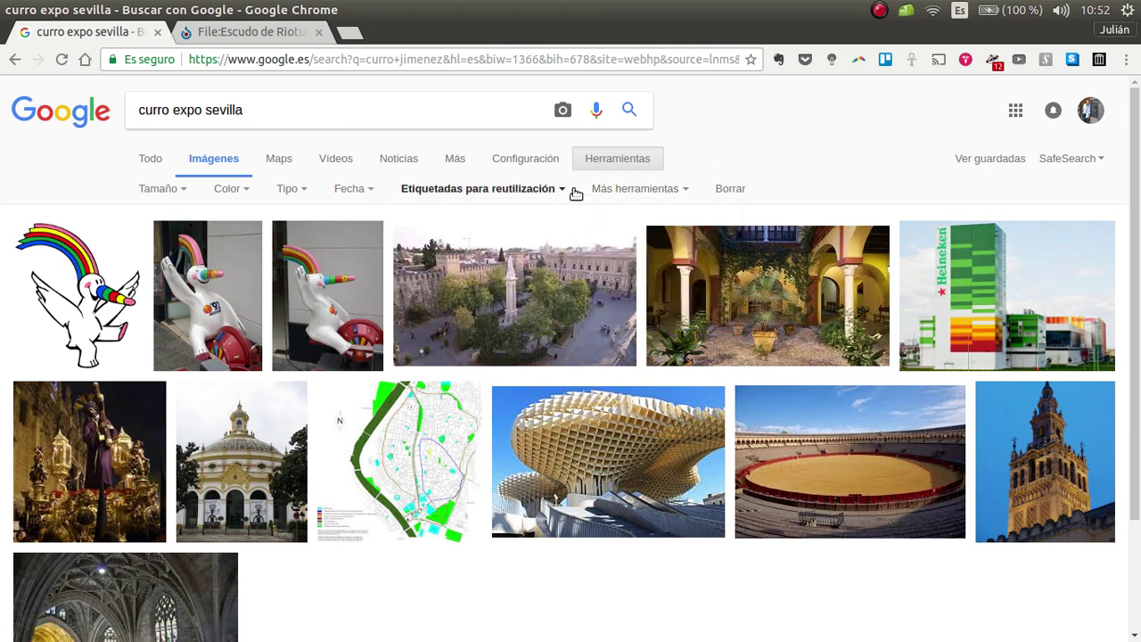
Open the full-size original mascot image from its Wikimedia Commons page
left_click(266, 36)
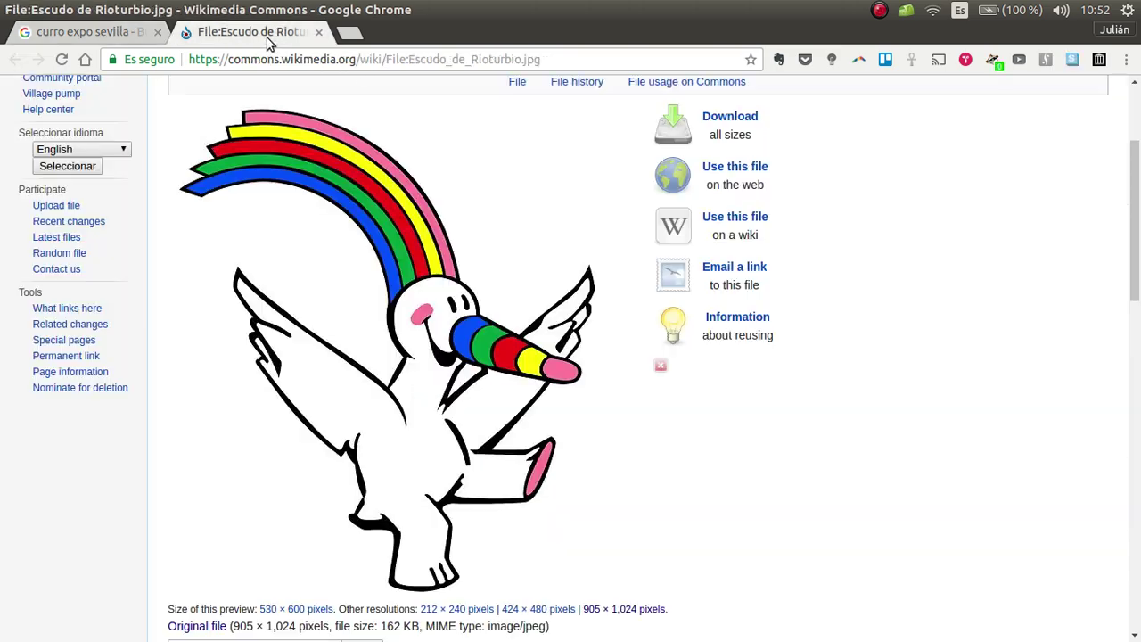
scroll(492, 306, "down", 3)
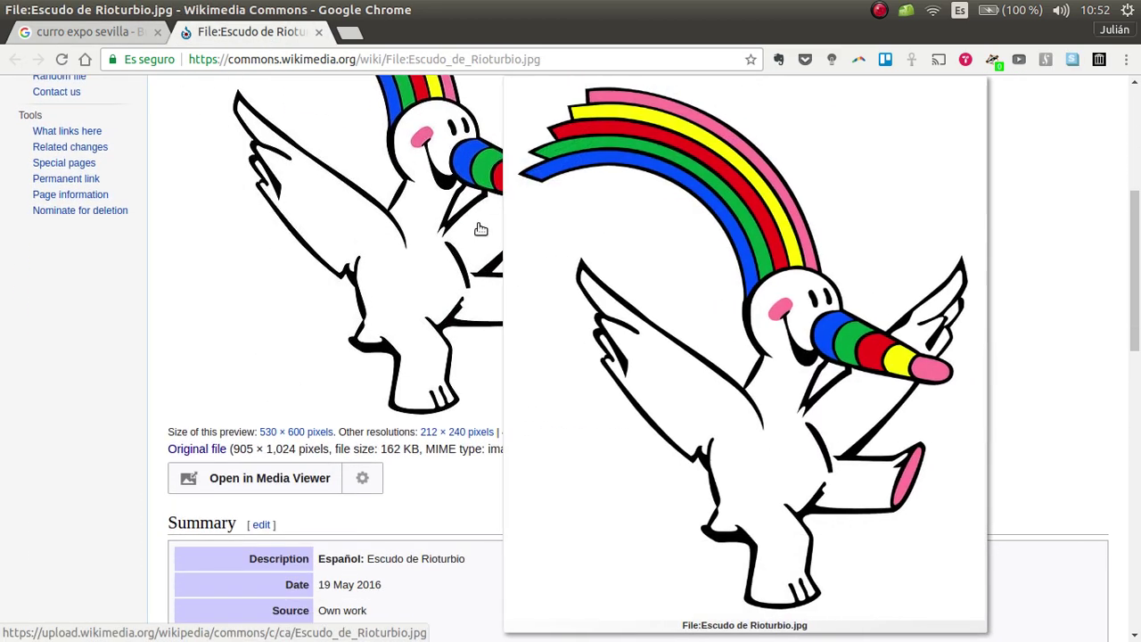
scroll(377, 377, "down", 4)
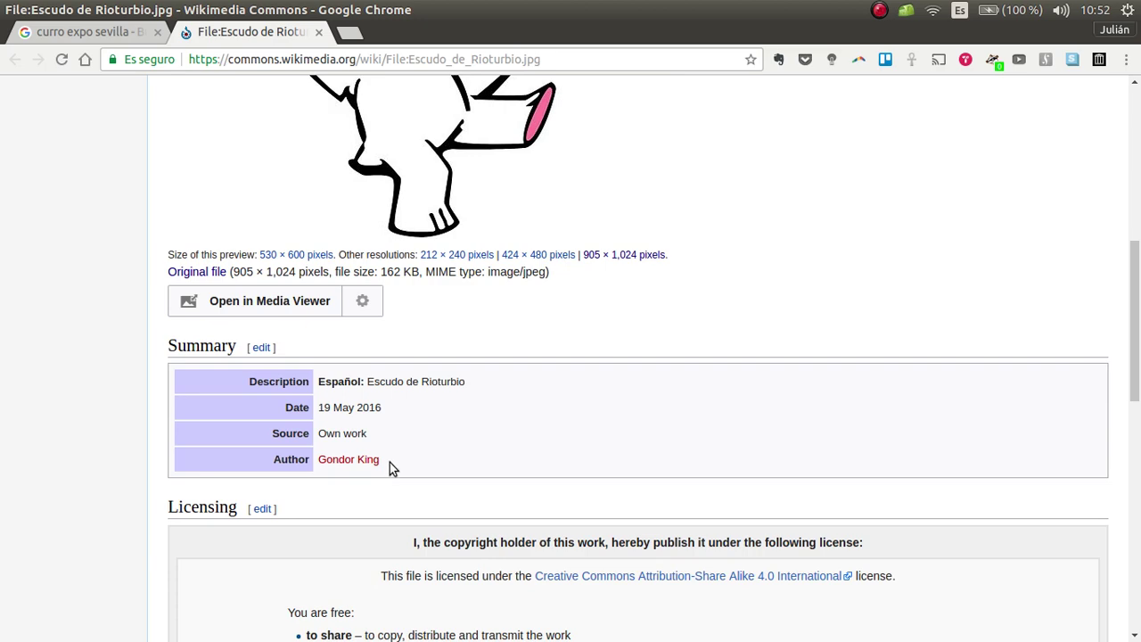
scroll(390, 464, "up", 7)
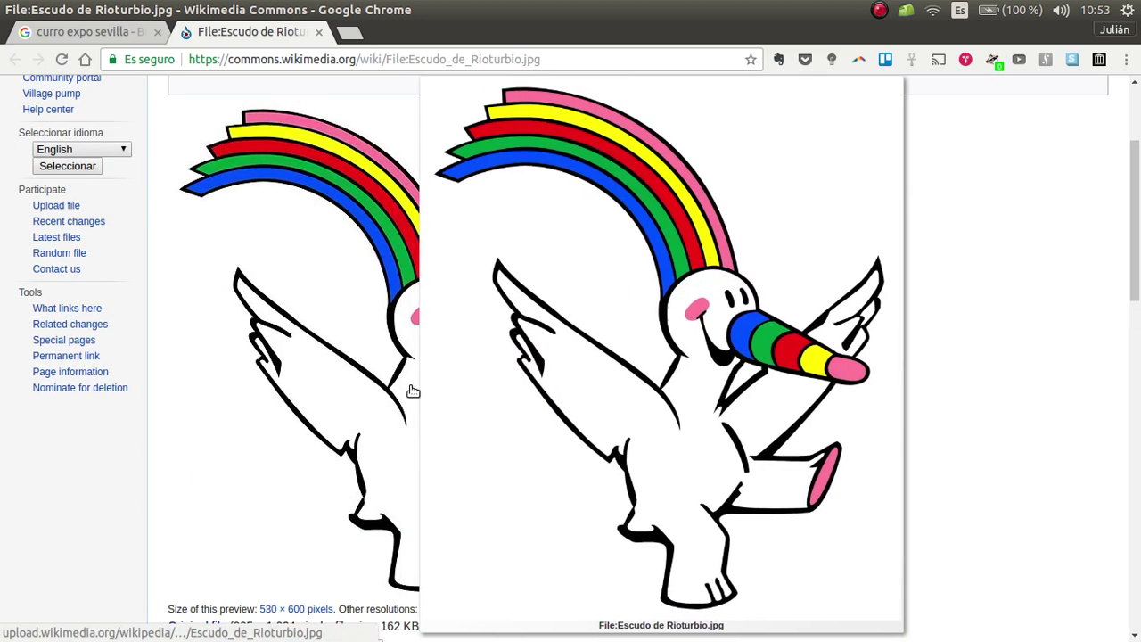
left_click(411, 388)
Save the image as curro.jpg in Descargas, replacing the old copy, then switch to GIMP
right_click(452, 319)
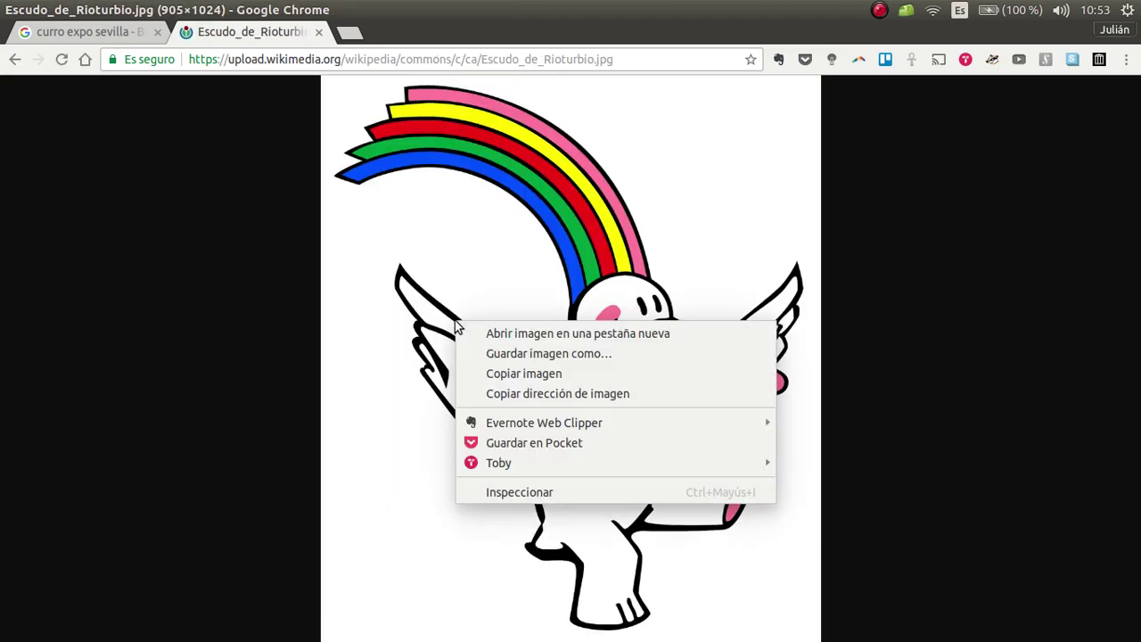
left_click(565, 353)
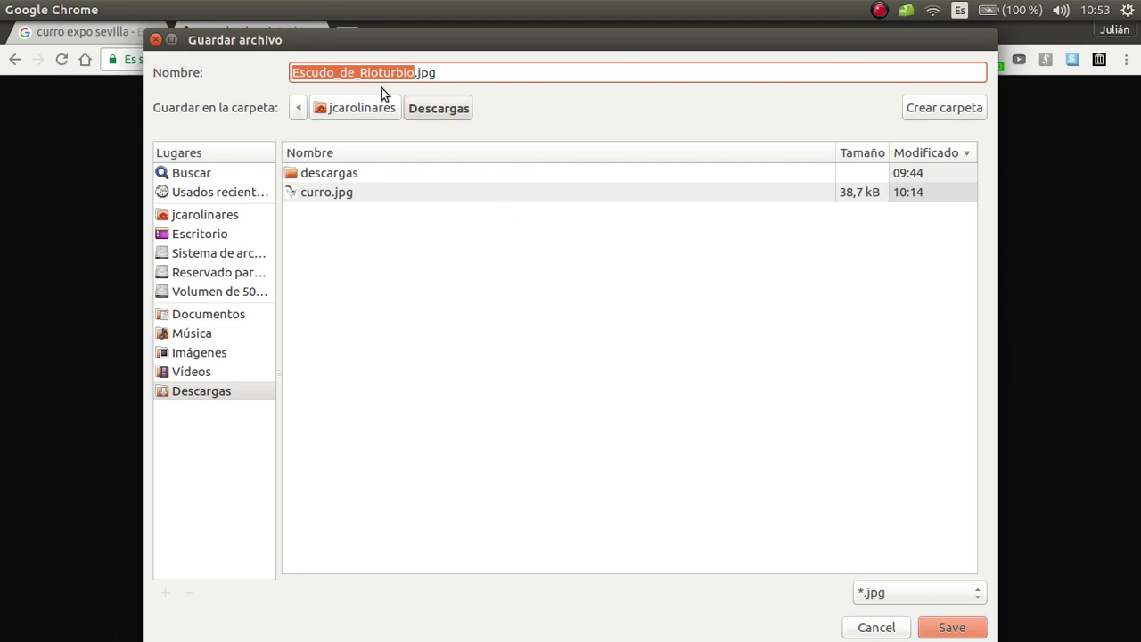
key("BackSpace")
type("curro")
key("Return")
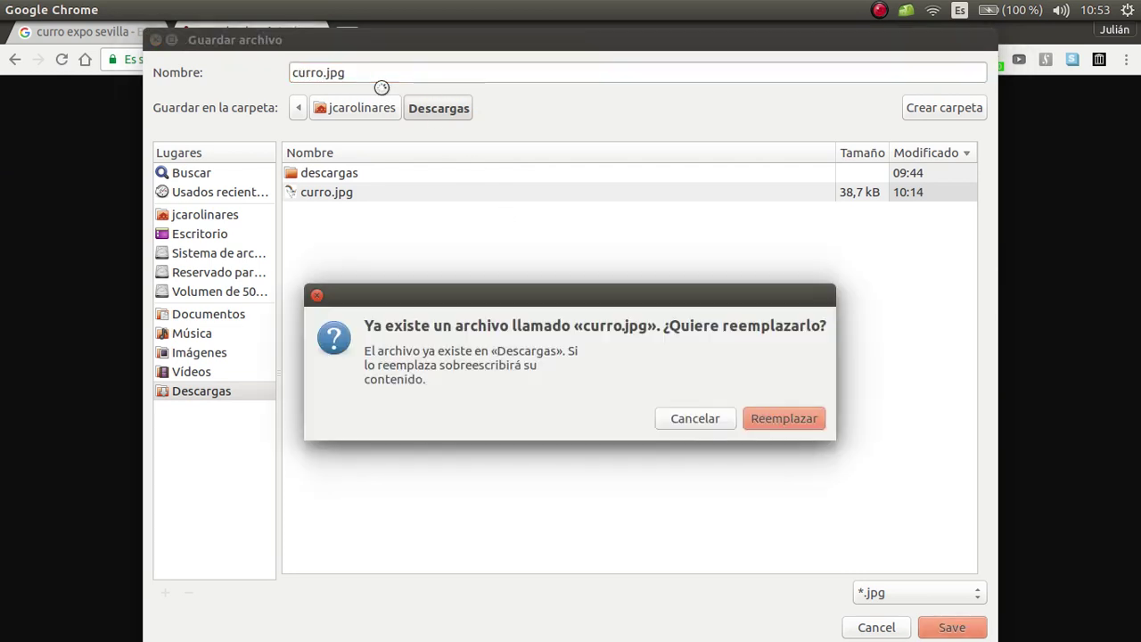
key("Escape")
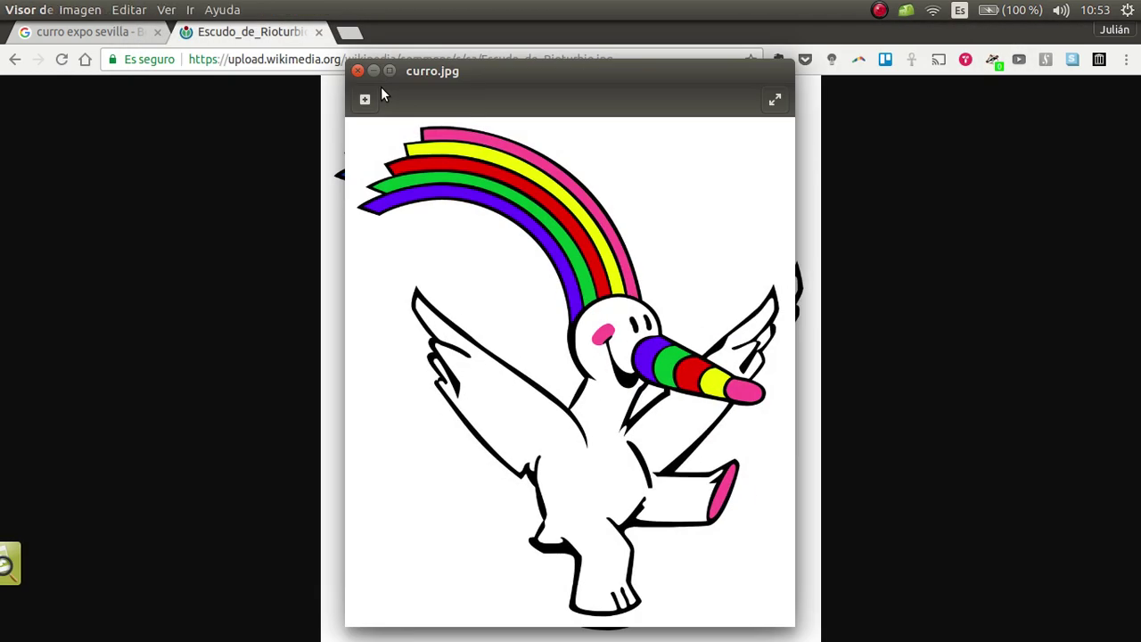
left_click(357, 70)
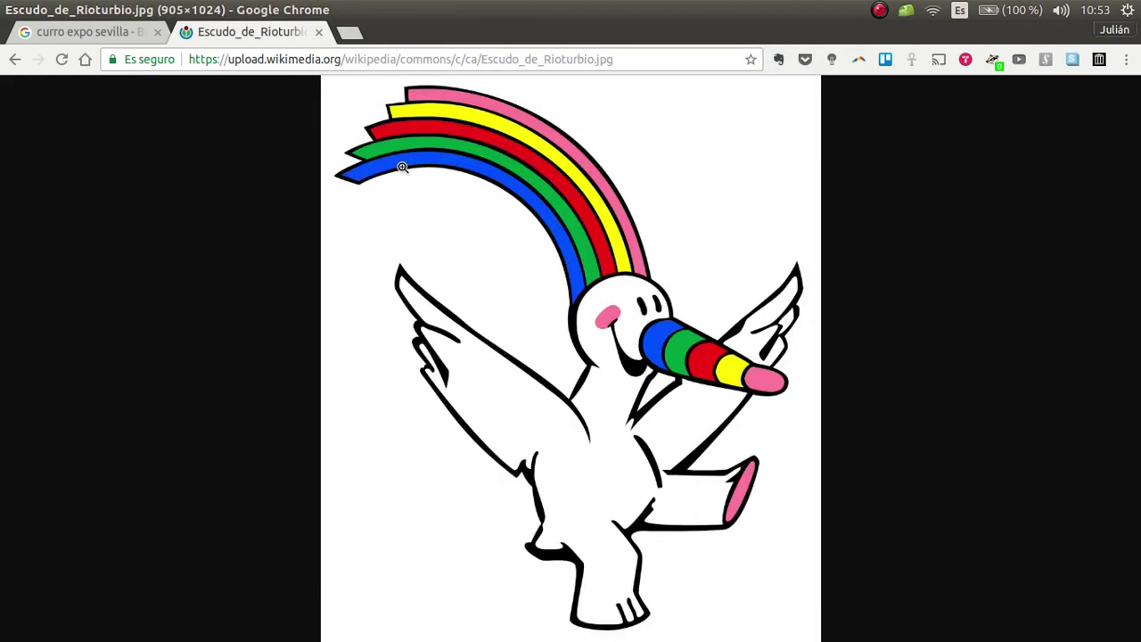
key("alt+Tab")
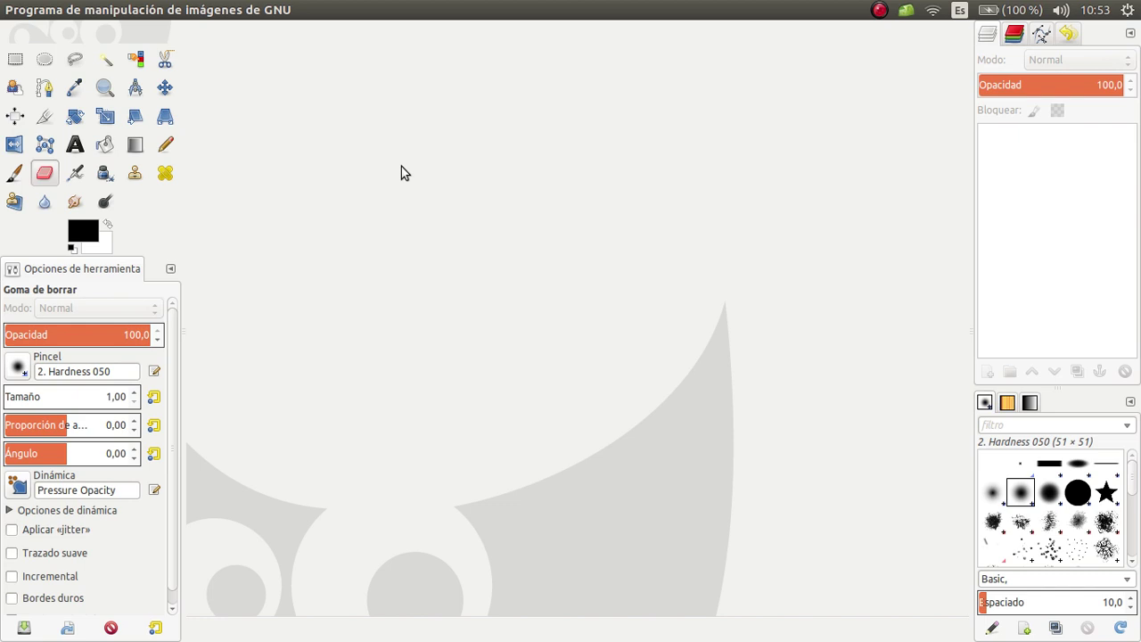
Open curro.jpg in GIMP and preview a Luminosidad desaturation without applying it
key("ctrl+o")
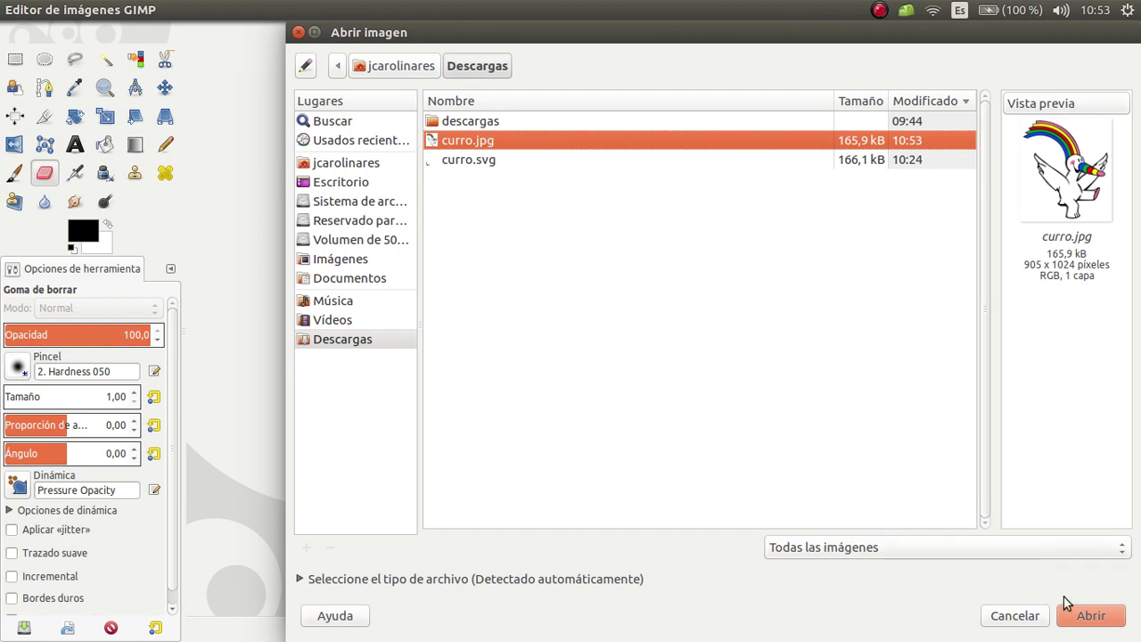
left_click(1089, 615)
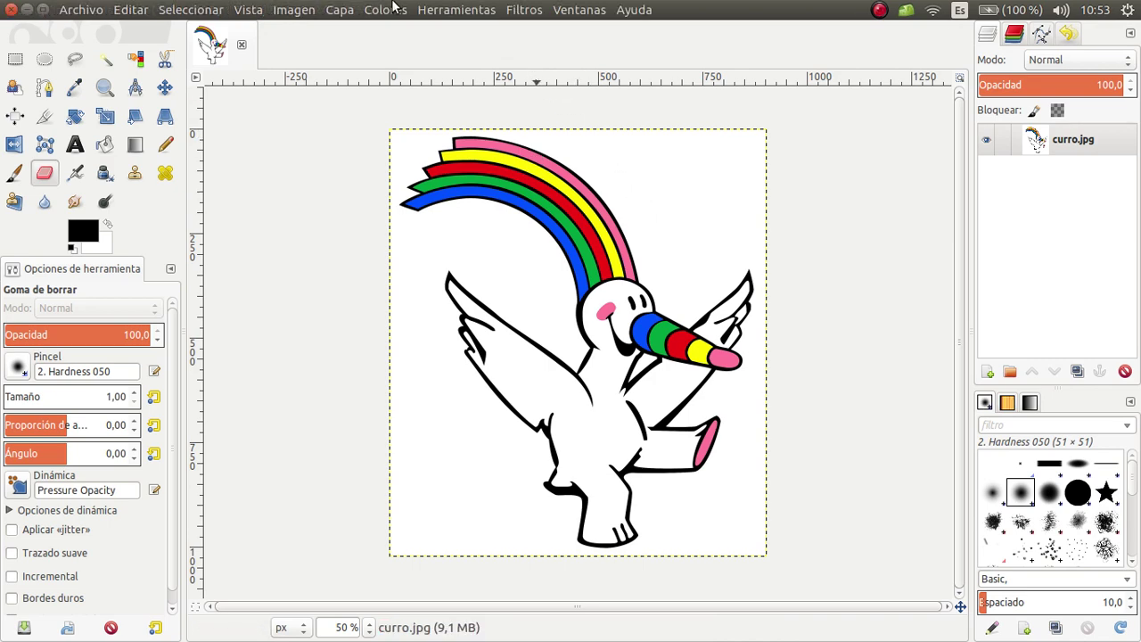
left_click(385, 10)
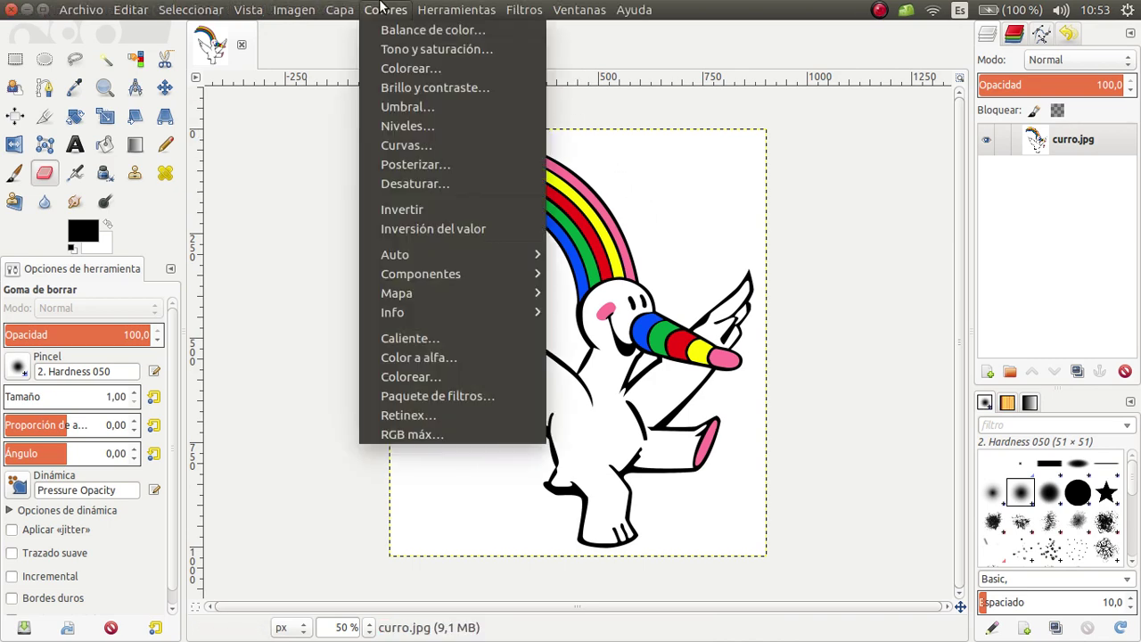
left_click(423, 183)
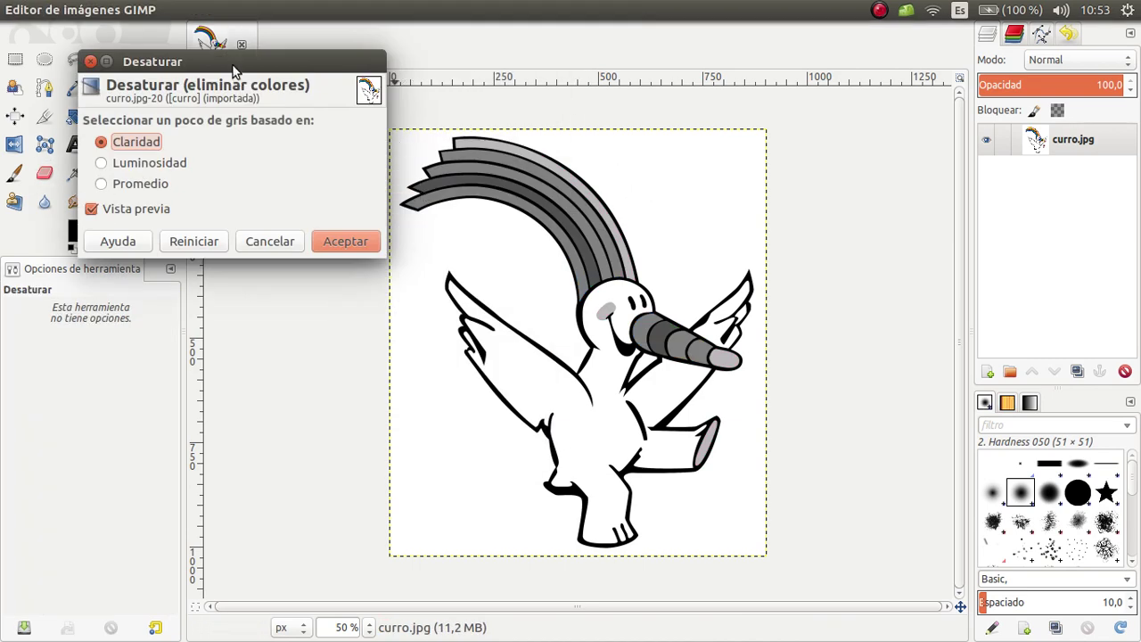
left_click_drag(231, 66, 206, 67)
left_click(142, 165)
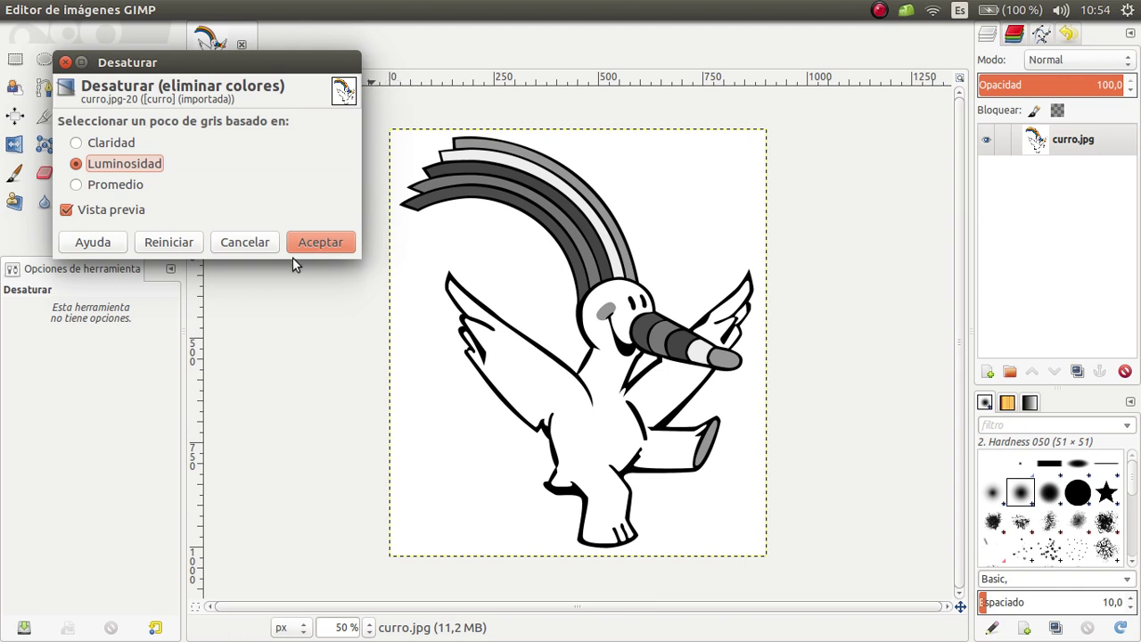
left_click(246, 243)
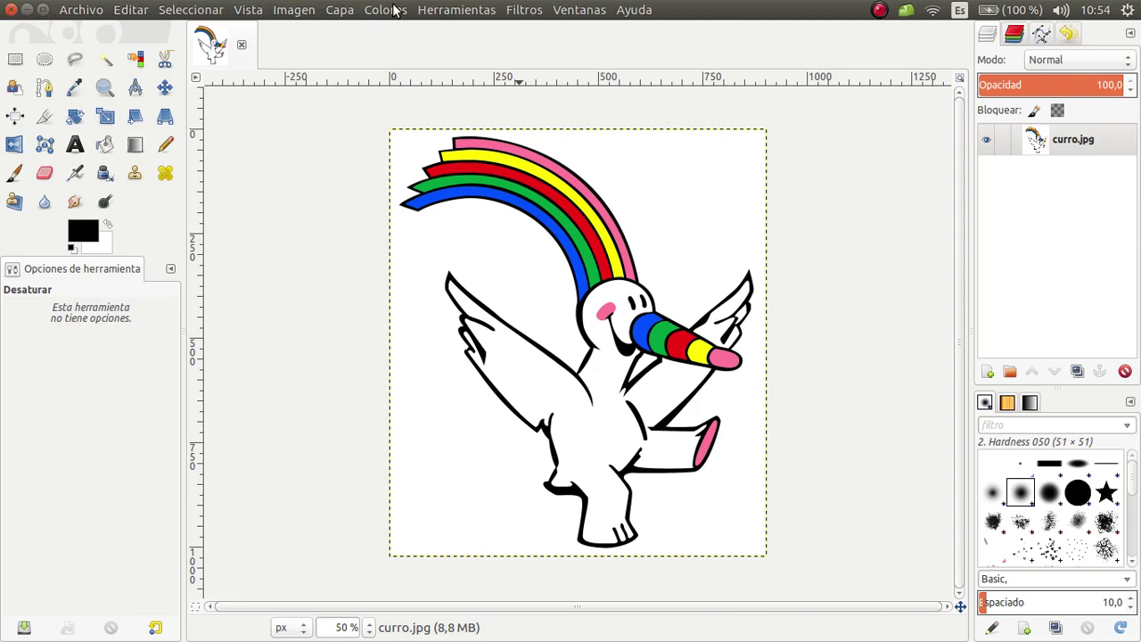
Preview an Umbral threshold on the mascot, auto-set to the 135–255 range
left_click(391, 10)
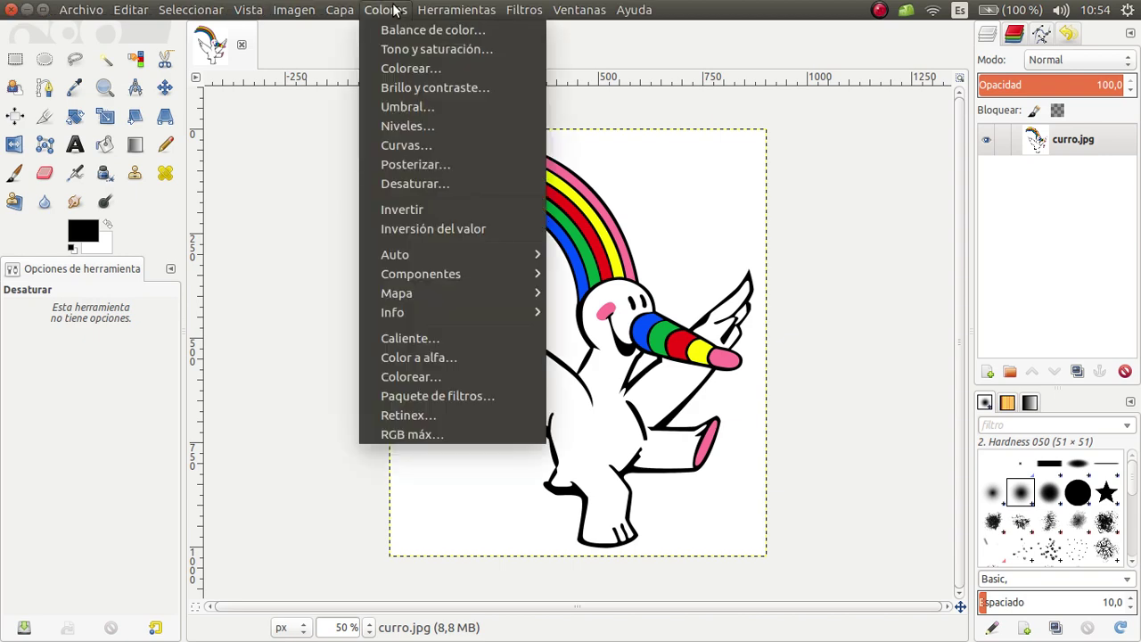
left_click(406, 106)
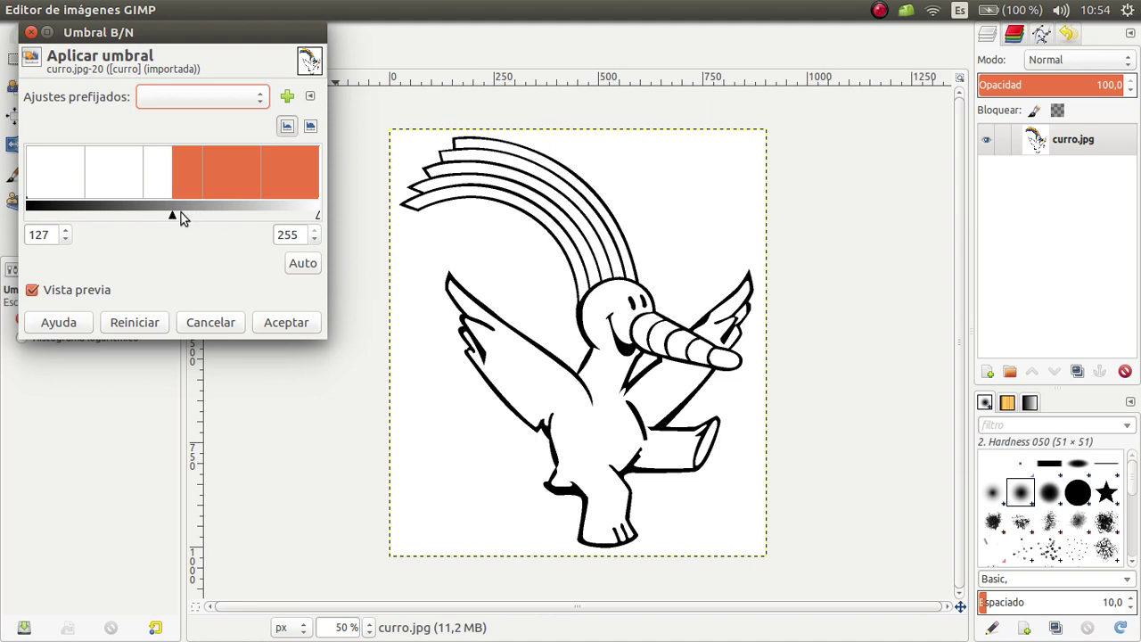
mouse_move(174, 216)
left_mouse_down()
mouse_move(87, 217)
mouse_move(311, 217)
mouse_move(26, 213)
mouse_move(56, 214)
mouse_move(37, 202)
mouse_move(30, 214)
mouse_move(127, 214)
left_mouse_up()
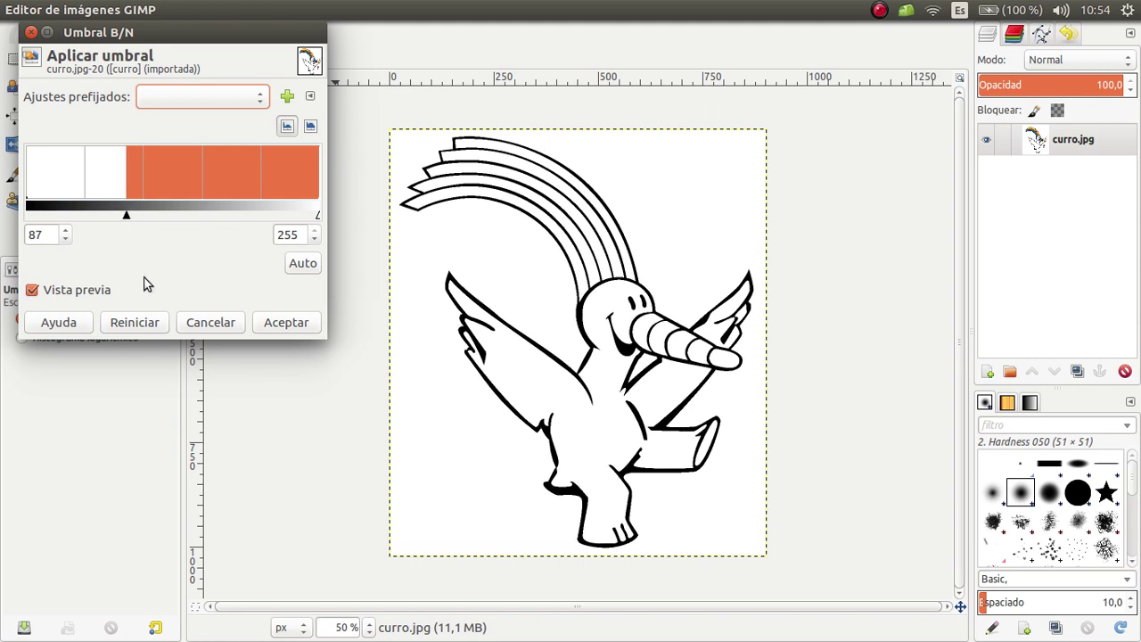
left_click(299, 265)
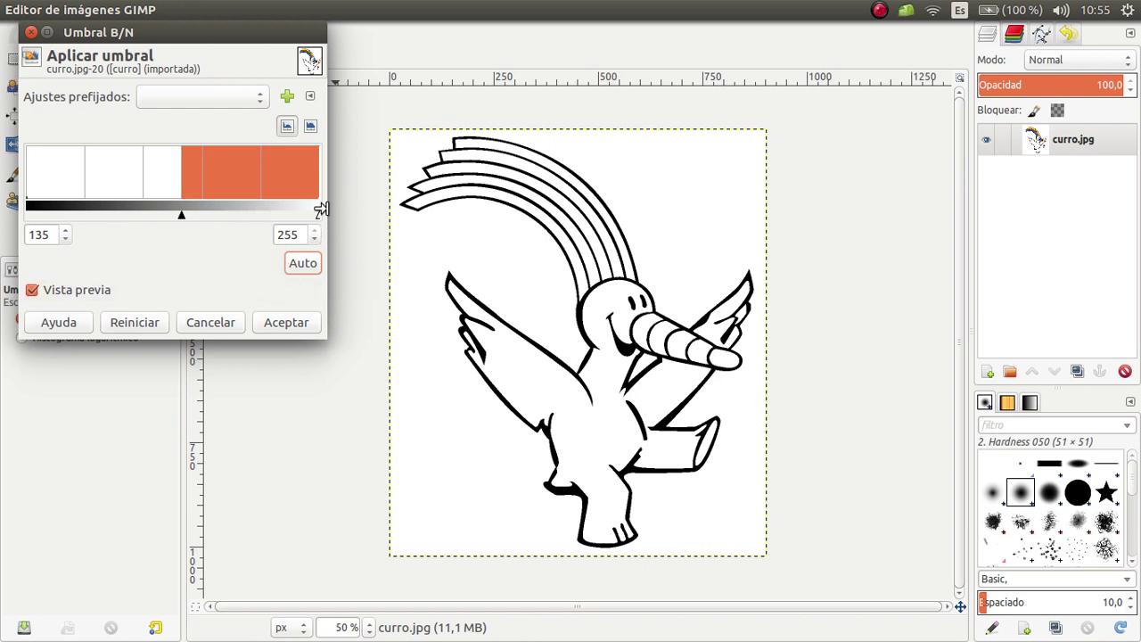
Test the threshold by dragging the upper limit below 255
mouse_move(317, 213)
left_mouse_down()
mouse_move(261, 213)
mouse_move(339, 233)
left_mouse_up()
Cancel the GIMP threshold, keeping full colour, and switch to Inkscape
left_click(210, 322)
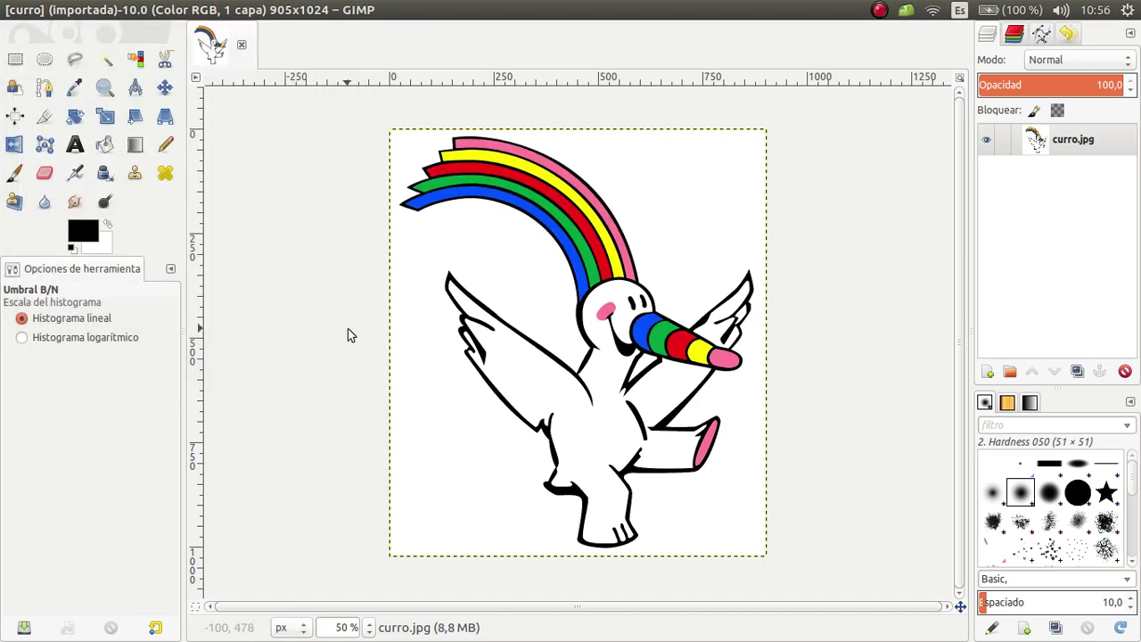
key("ctrl+alt+Down")
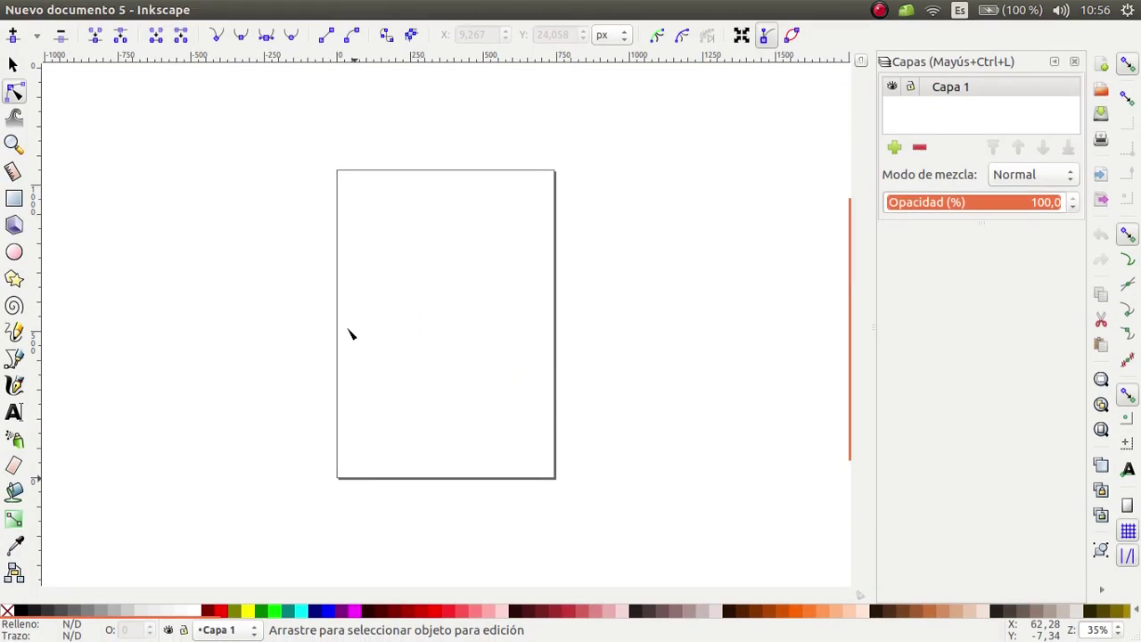
scroll(281, 319, "up", 1, "ctrl")
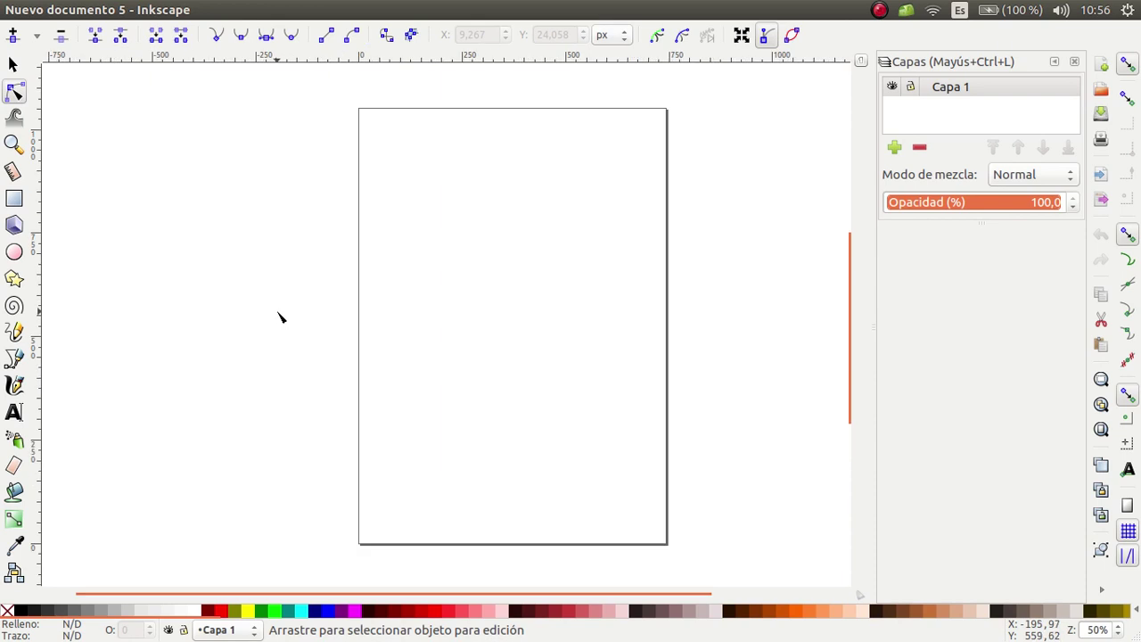
Import curro.jpg into the Inkscape document as an embedded image
key("ctrl+i")
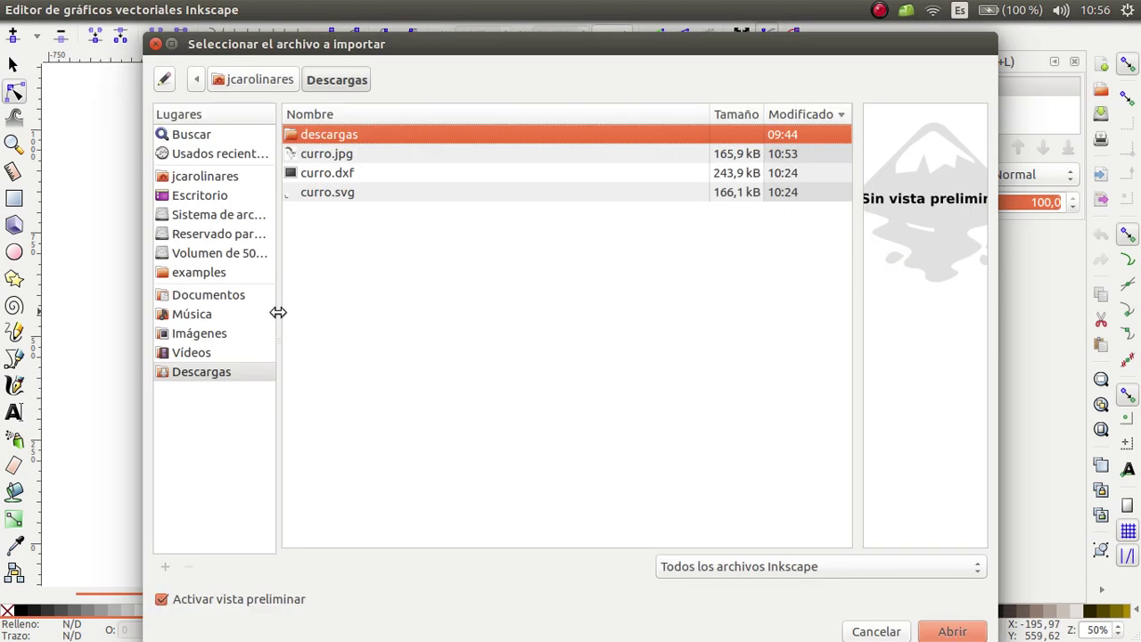
left_click(354, 151)
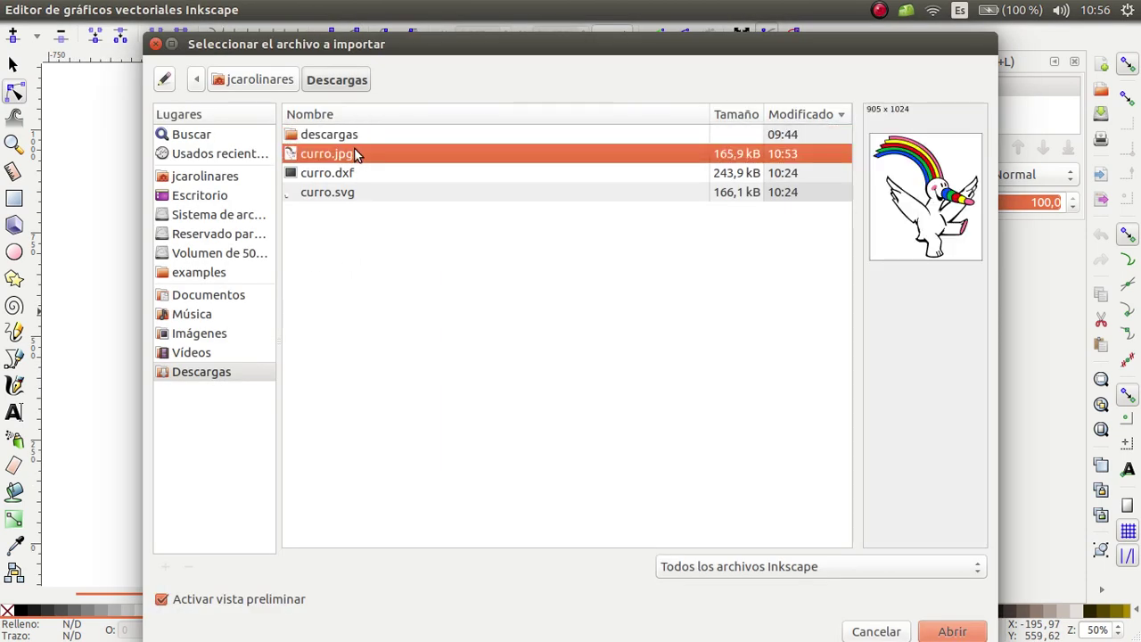
key("Return")
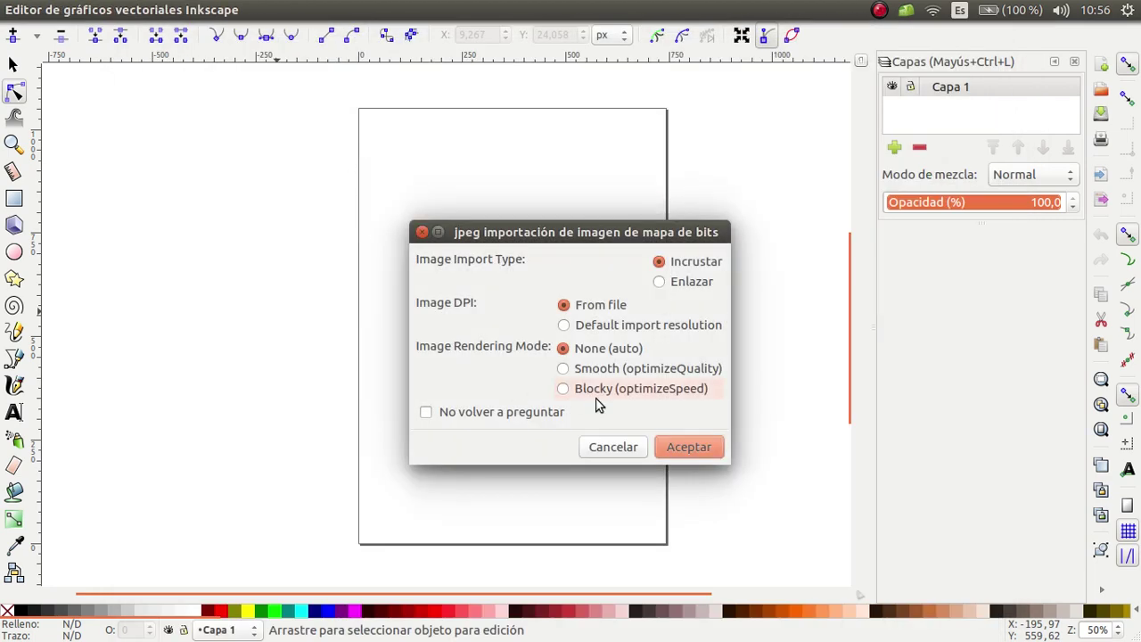
left_click(671, 447)
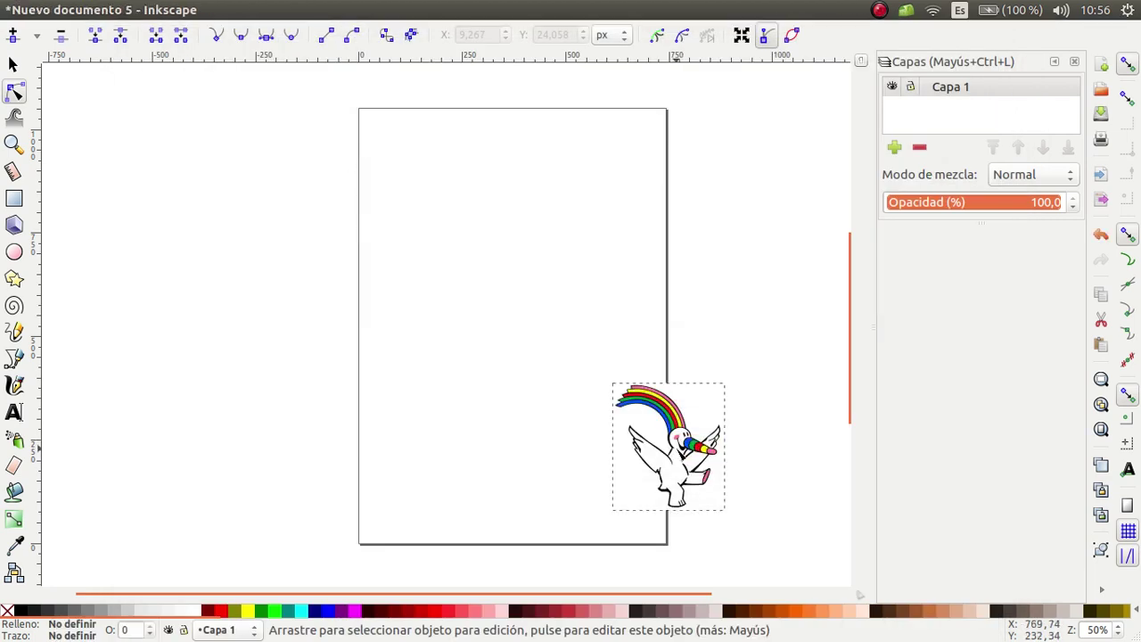
scroll(691, 488, "up", 1)
scroll(691, 489, "up", 2)
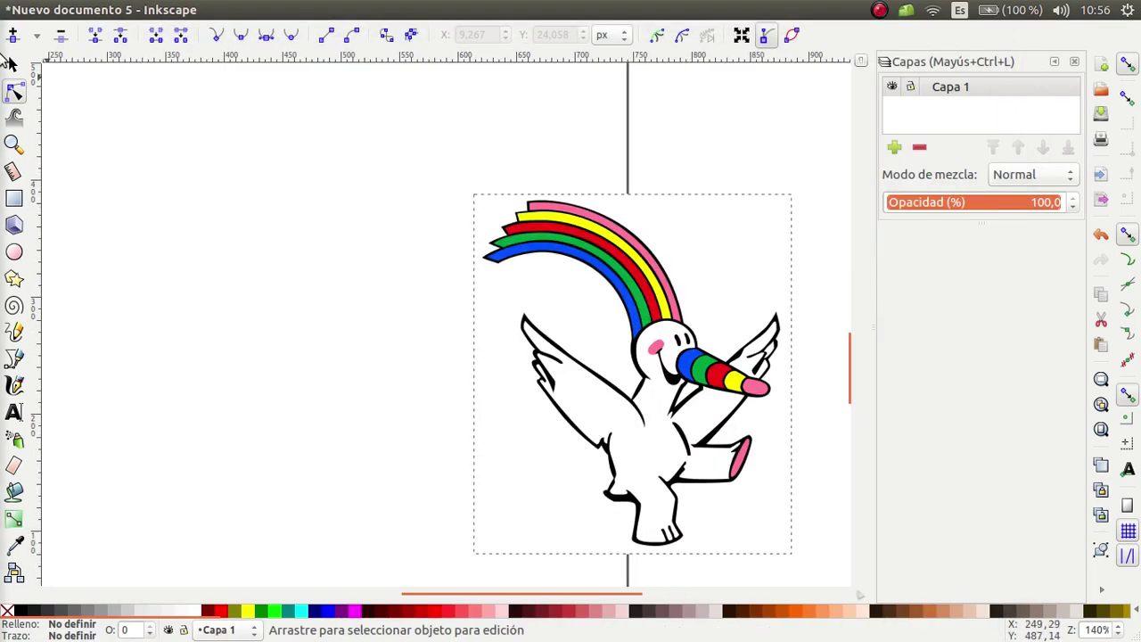
left_click(12, 66)
Scale the mascot image proportionally to 30 mm wide, using mm units
left_click_drag(684, 389, 437, 330)
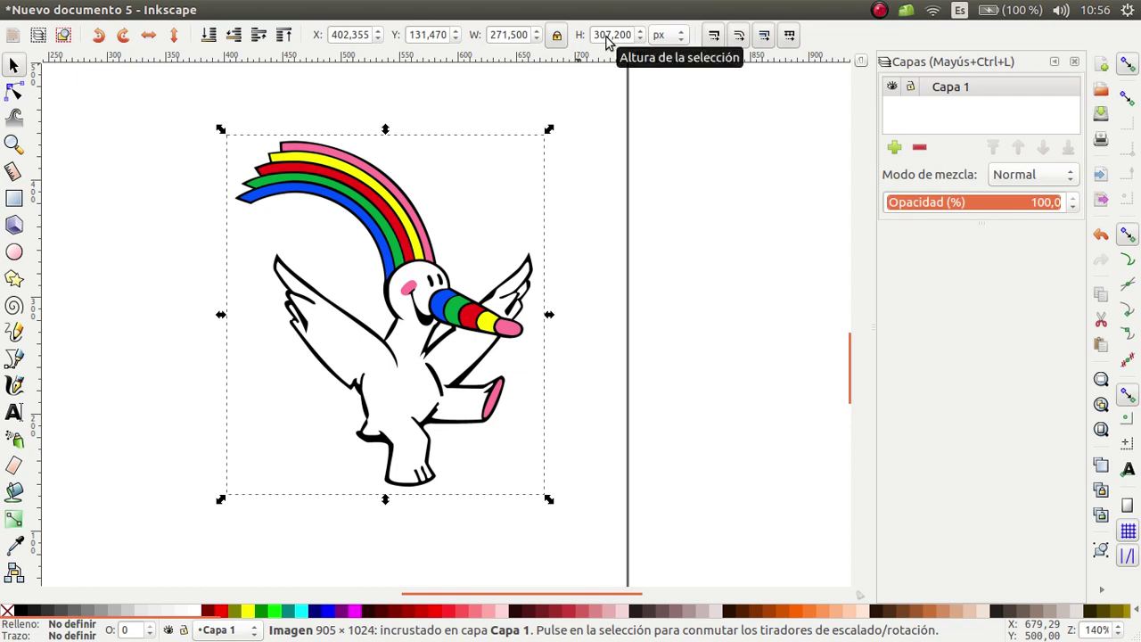
left_click(666, 37)
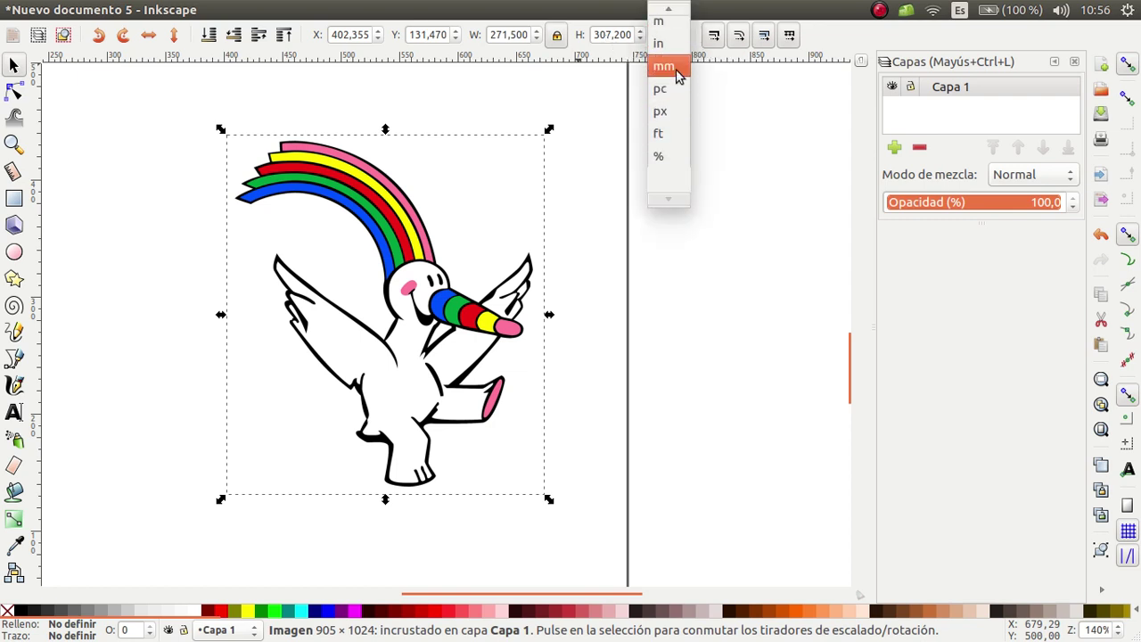
left_click(675, 68)
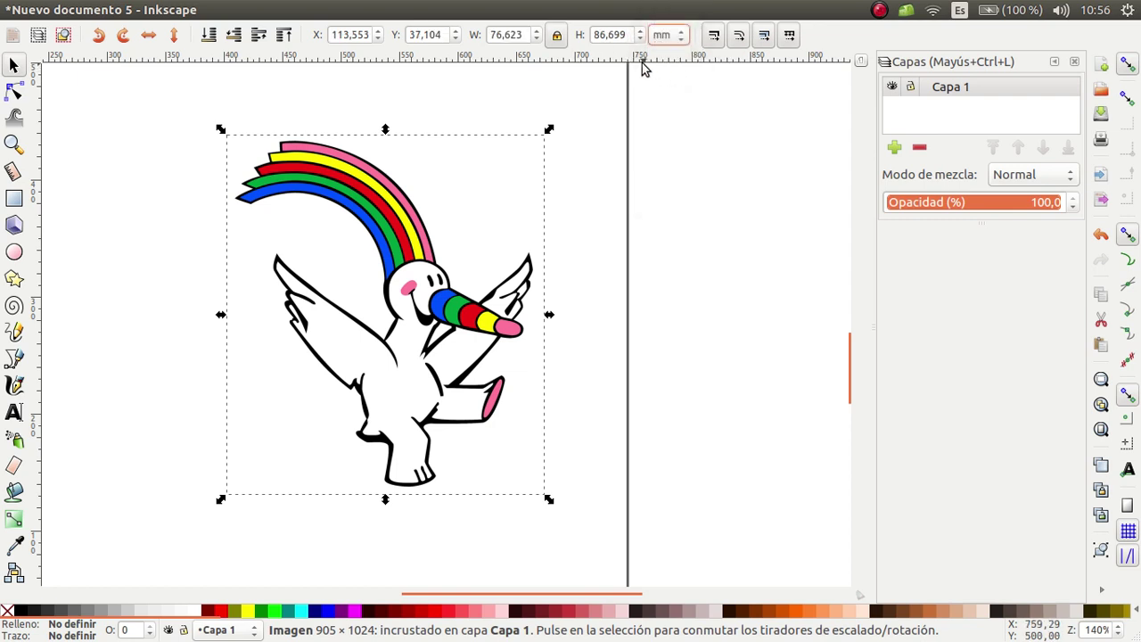
left_click(552, 38)
left_click(513, 35)
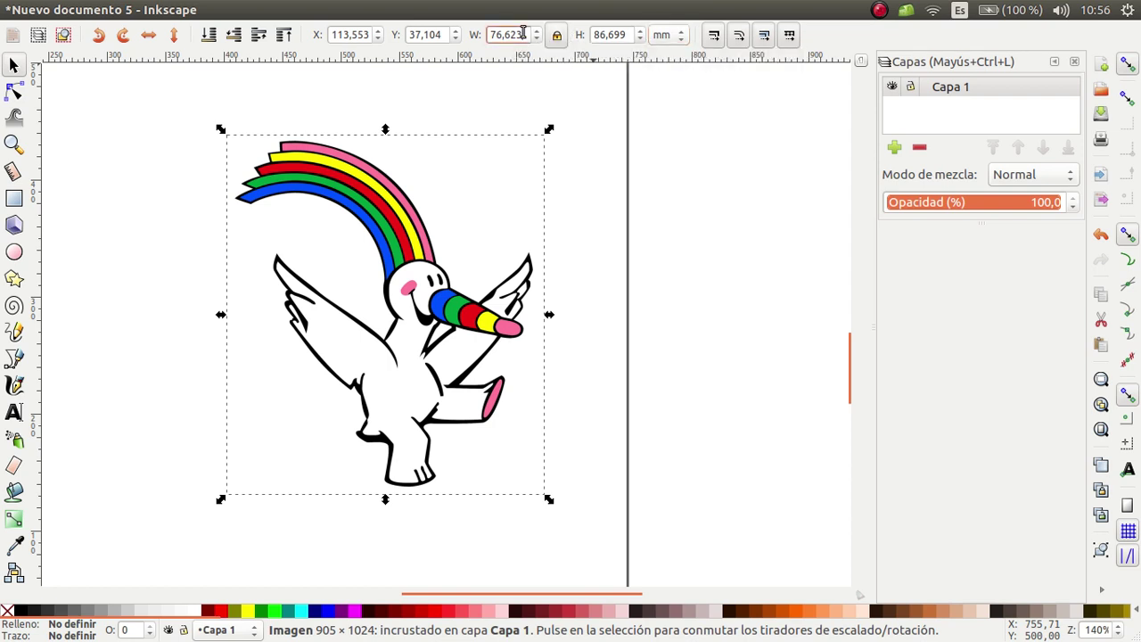
type("30")
key("Return")
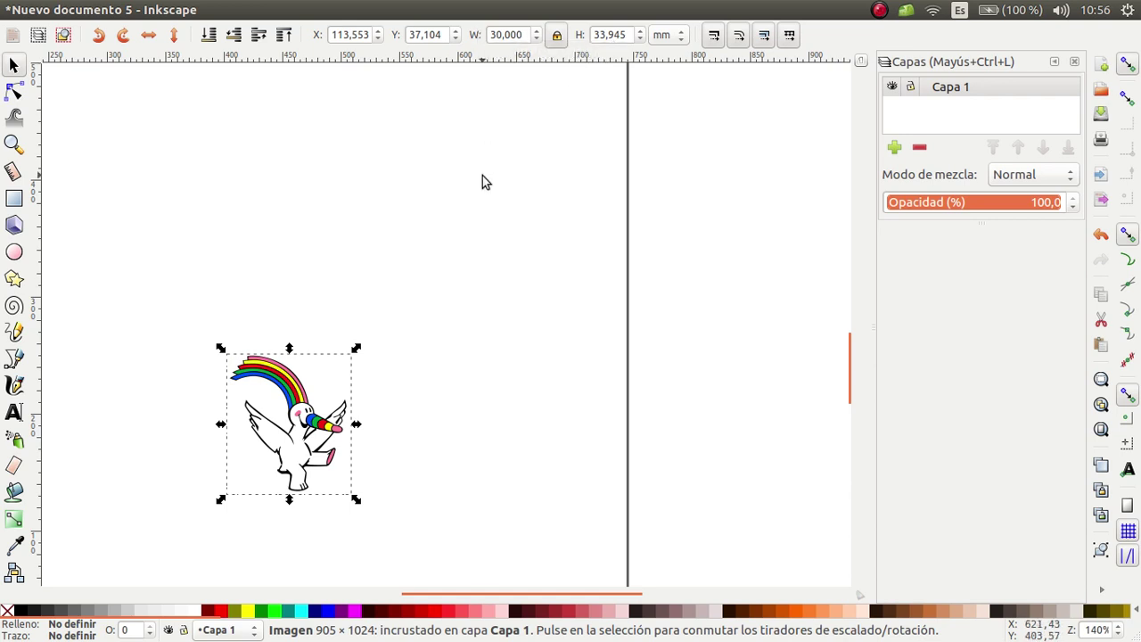
Position the image at X 0, Y 0 in the page corner
scroll(342, 308, "down", 2, "ctrl")
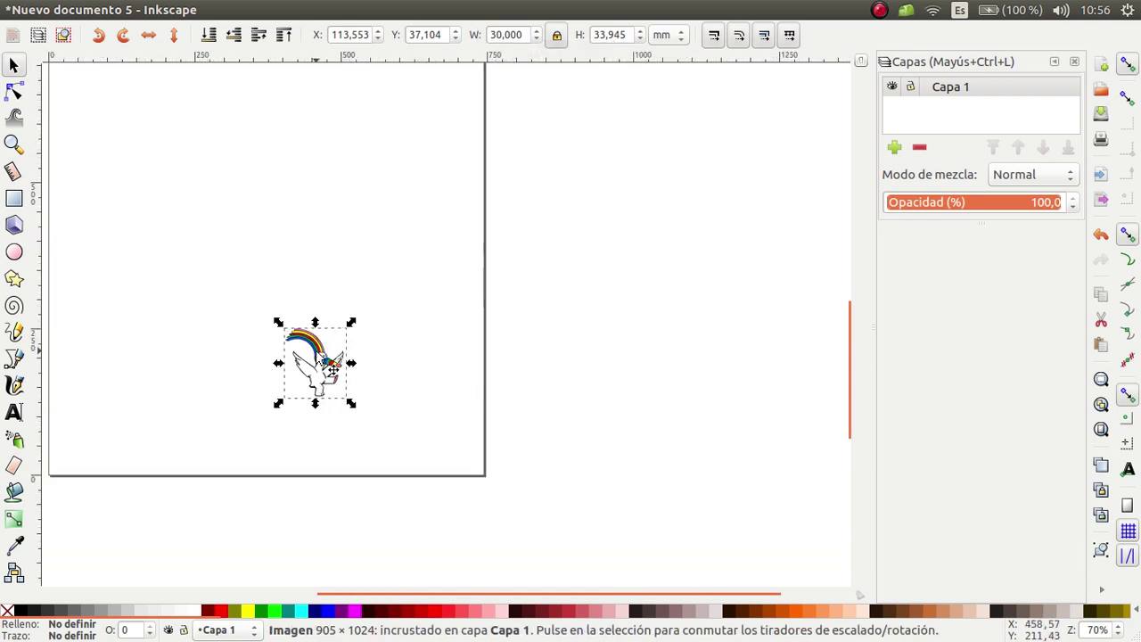
left_click_drag(311, 350, 192, 355)
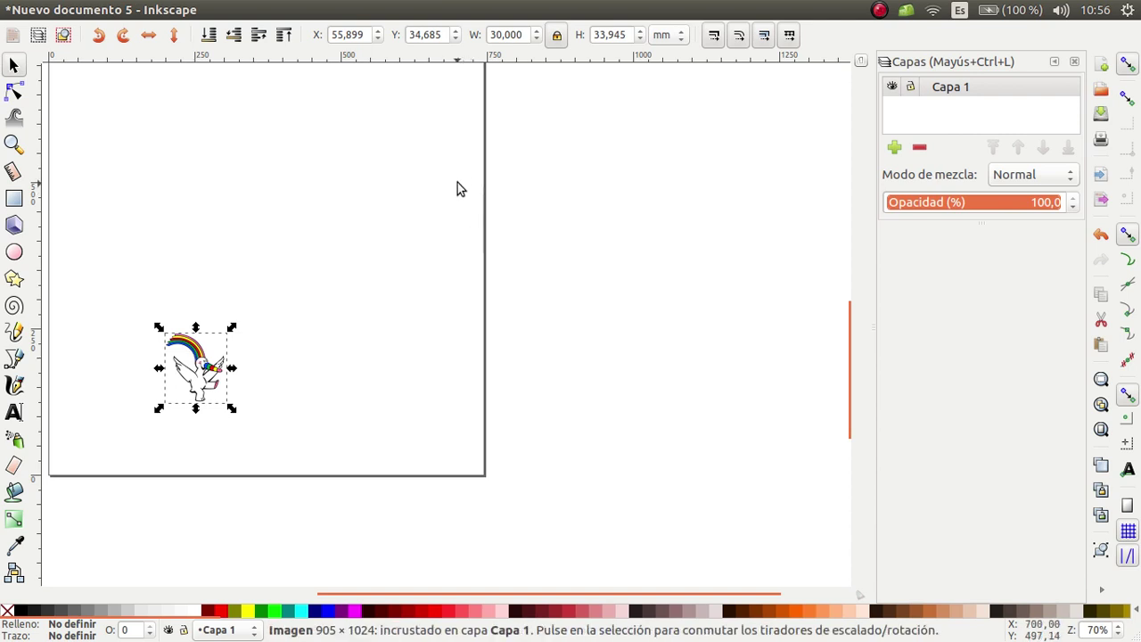
double_click(337, 35)
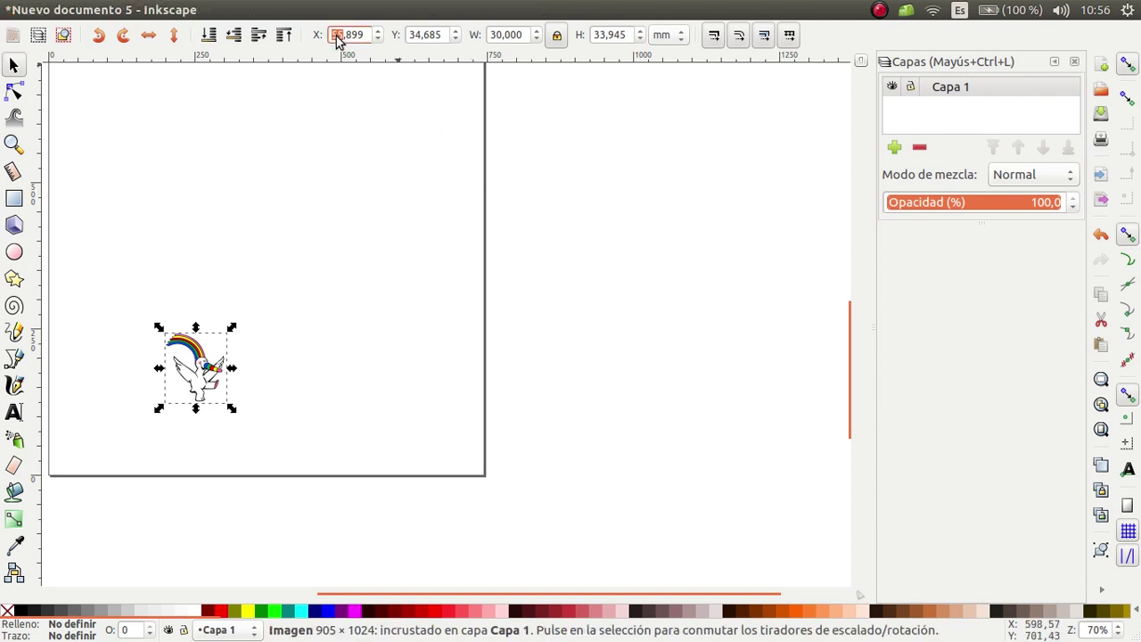
key("BackSpace")
type("0")
key("Delete")
key("Delete")
key("Delete")
key("Tab")
type("0")
key("Return")
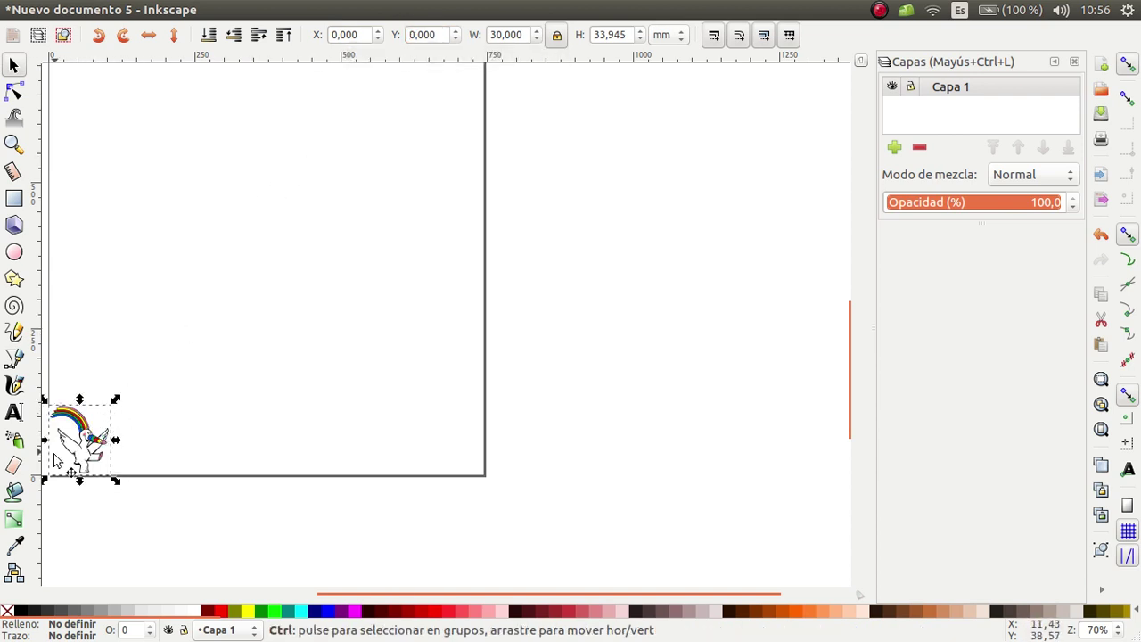
scroll(53, 462, "up", 1, "ctrl")
scroll(58, 465, "up", 2, "ctrl")
scroll(89, 463, "up", 1, "ctrl")
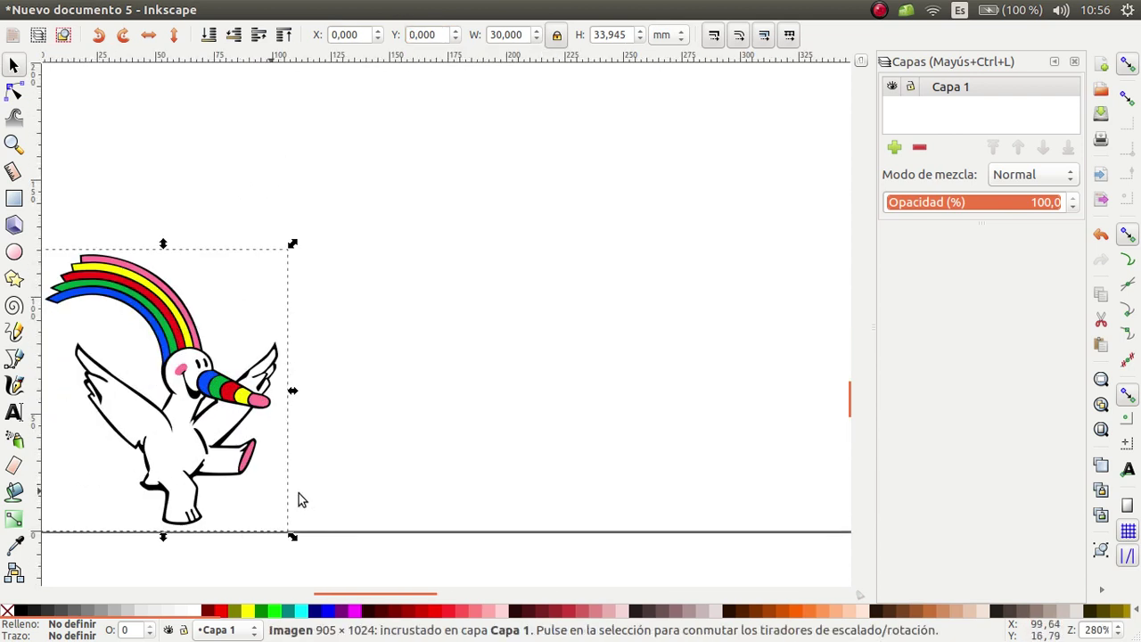
mouse_move(389, 595)
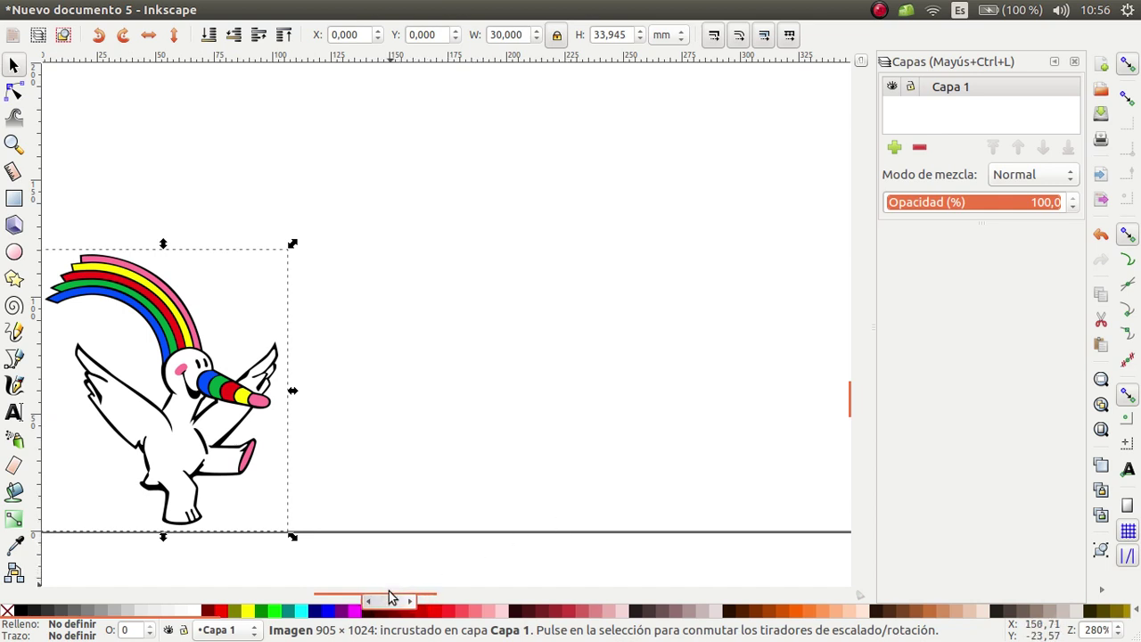
left_click_drag(390, 603, 333, 603)
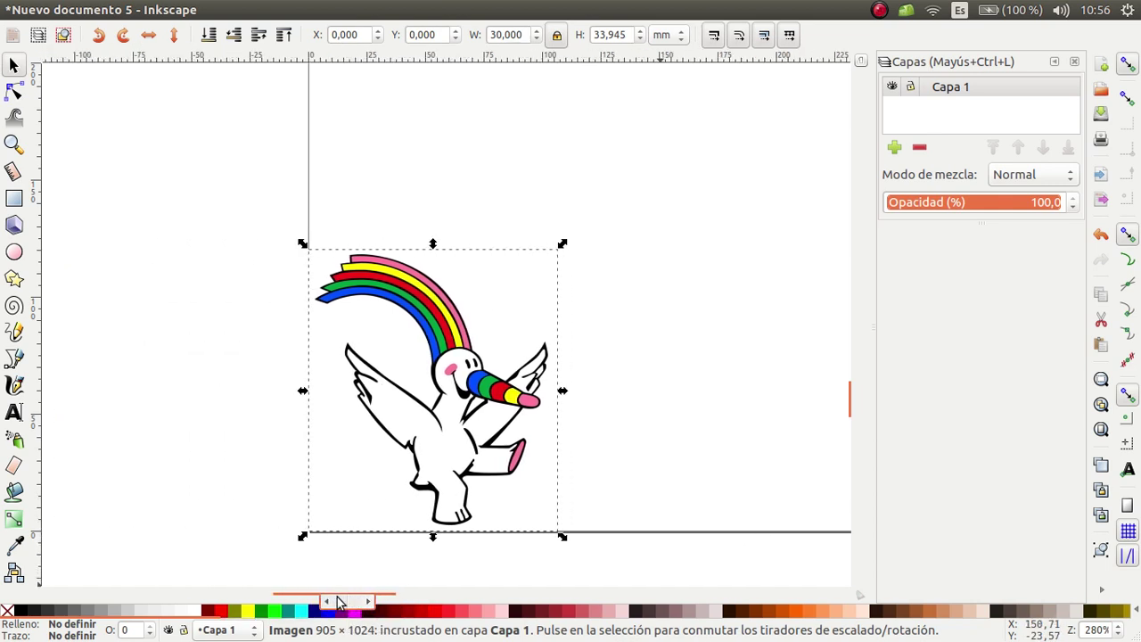
scroll(427, 299, "down", 1, "ctrl")
scroll(369, 376, "up", 1, "ctrl")
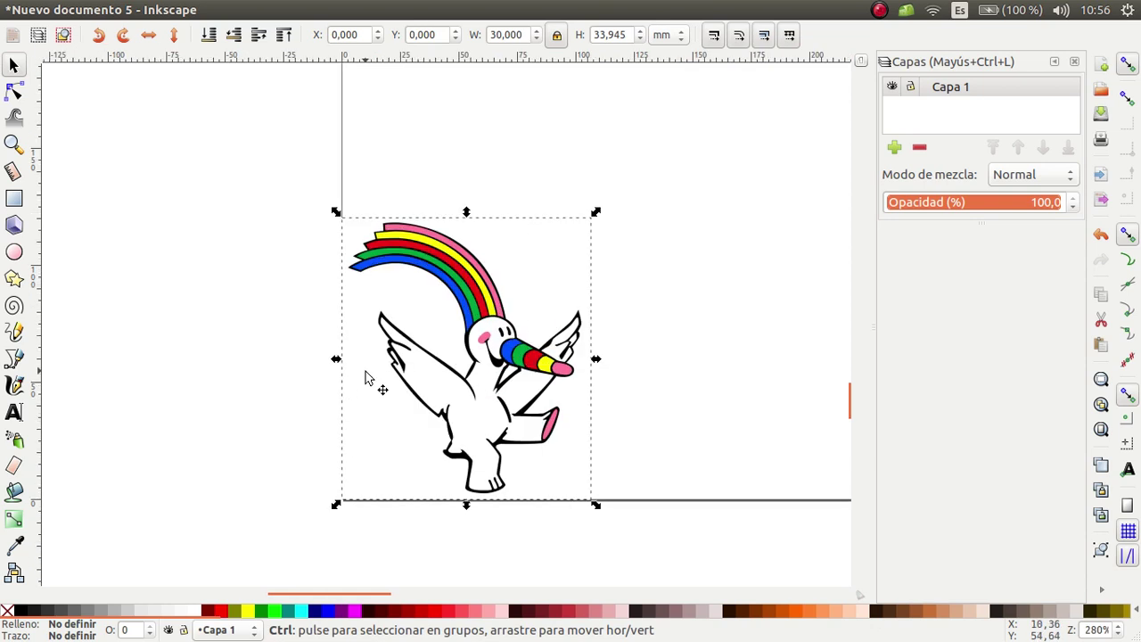
scroll(369, 376, "up", 1, "ctrl")
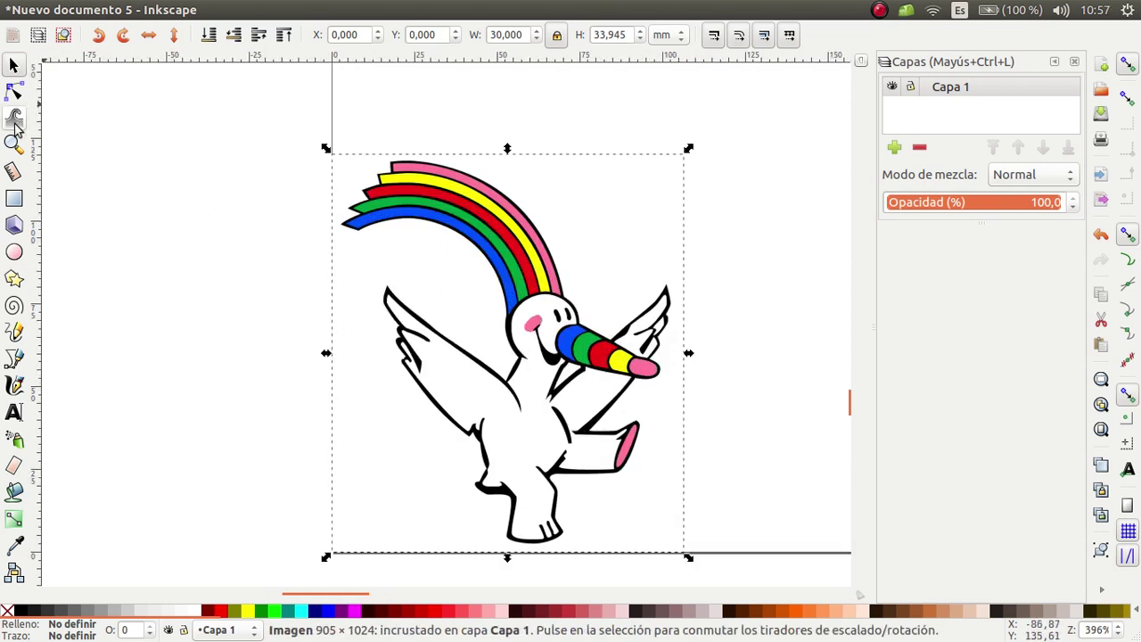
left_click(13, 358)
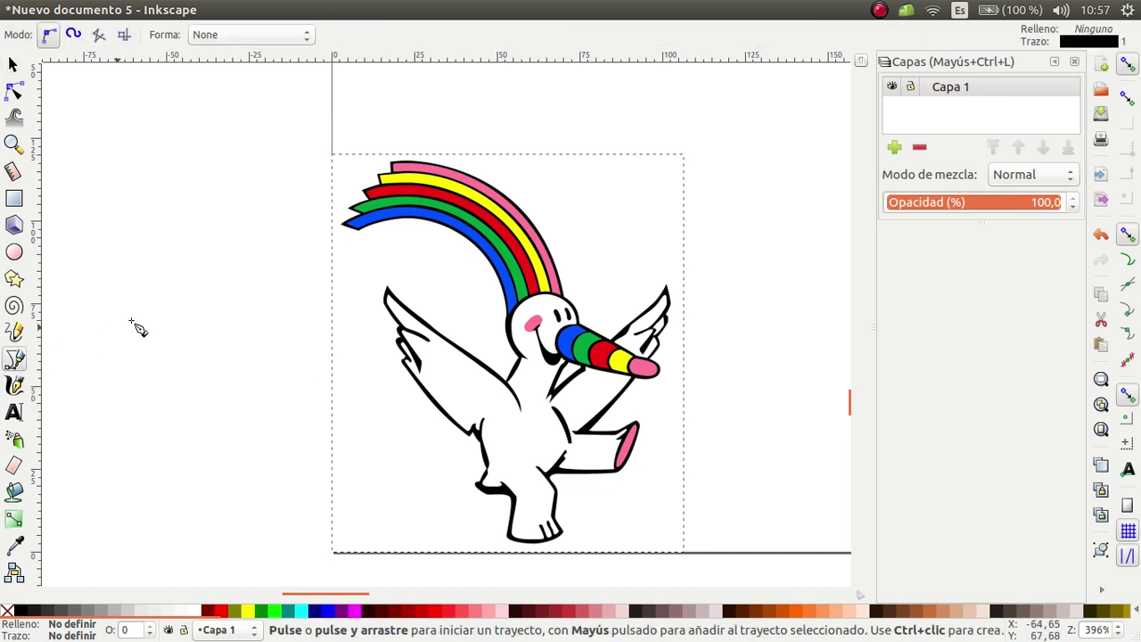
left_click(408, 258)
left_click(359, 336)
left_click(382, 395)
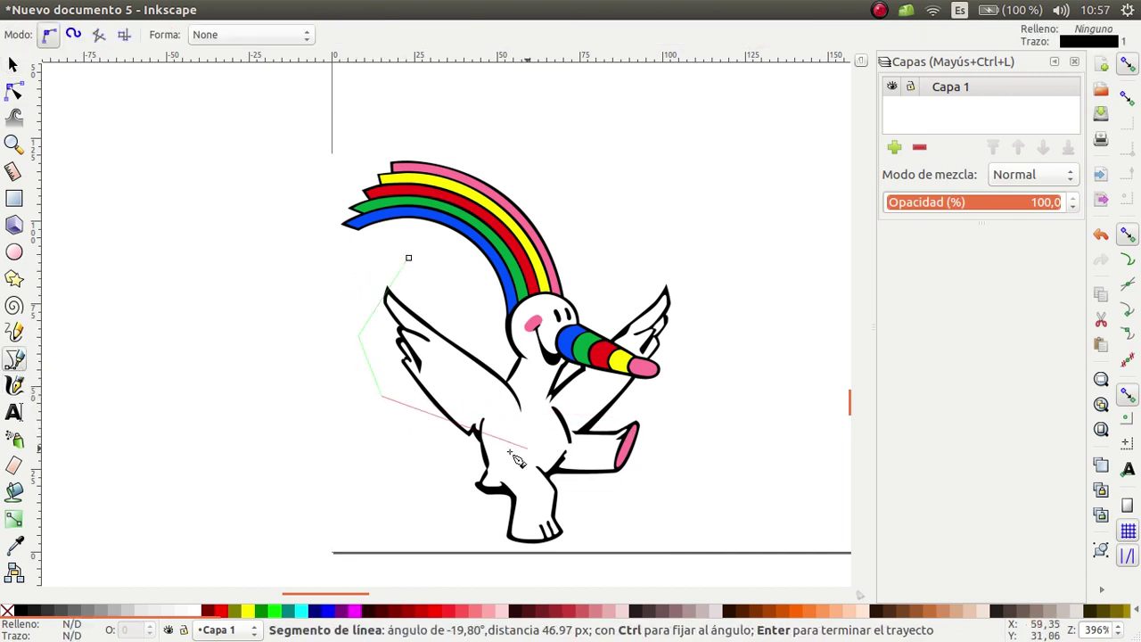
left_click(448, 456)
left_click(479, 533)
left_click(551, 537)
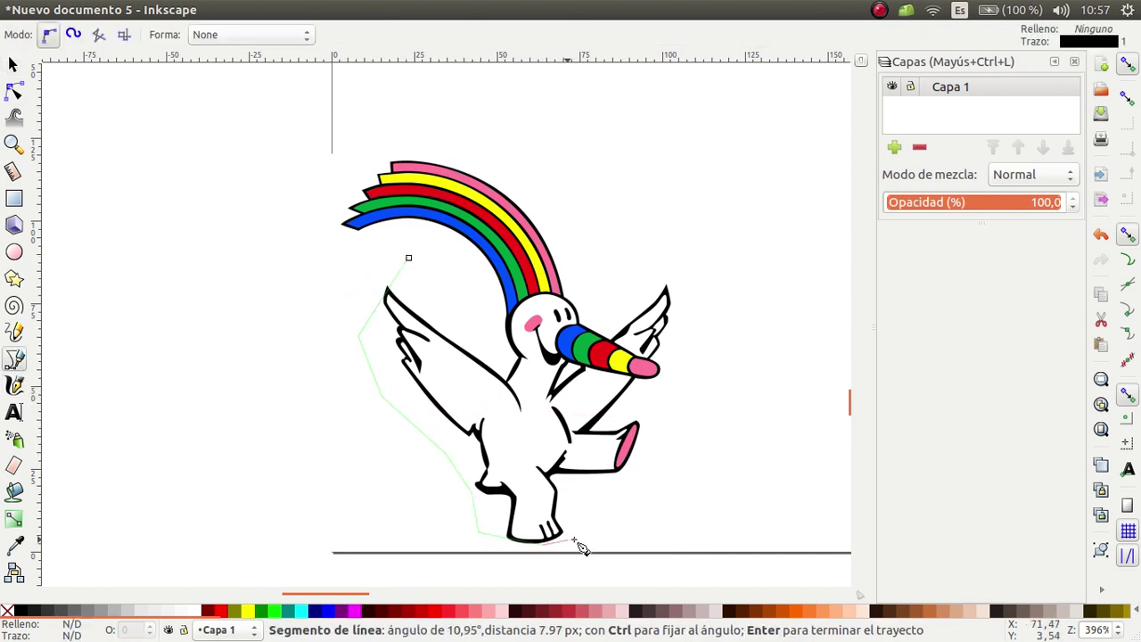
left_click_drag(649, 487, 671, 467)
left_click(682, 441)
left_click(700, 330)
left_click(702, 236)
left_click(624, 189)
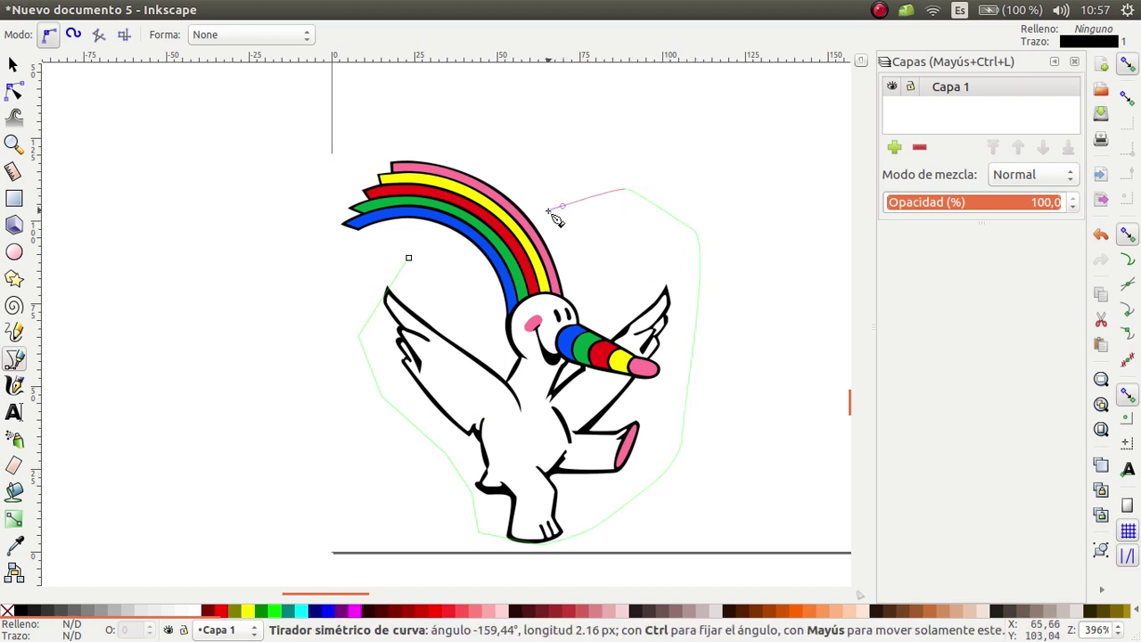
left_click_drag(547, 211, 564, 205)
left_click(408, 258)
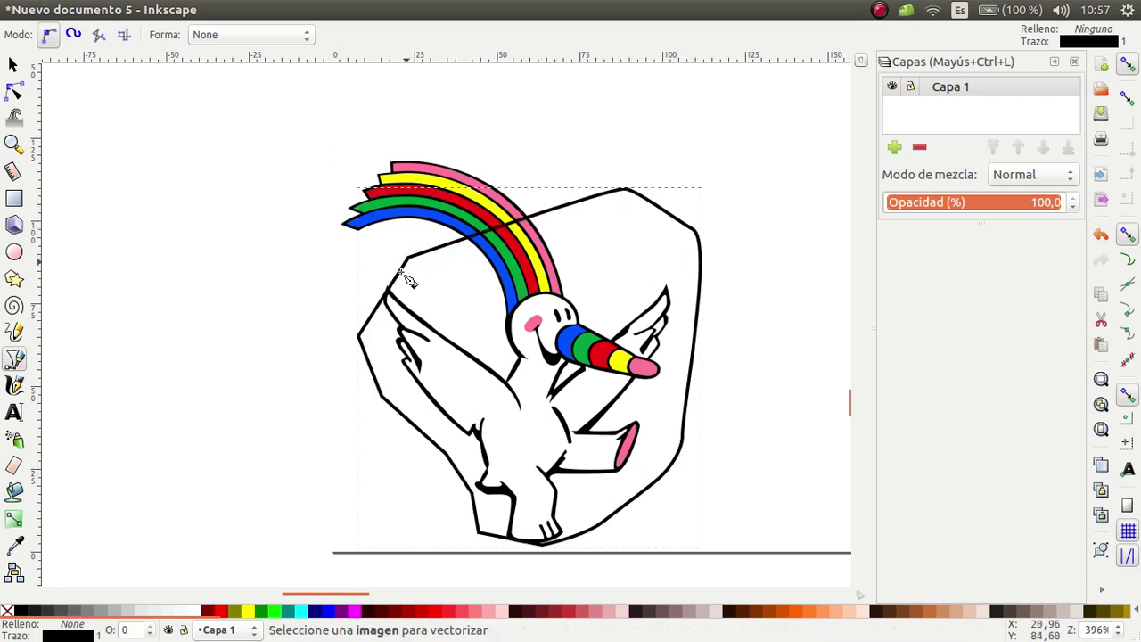
left_click(13, 65)
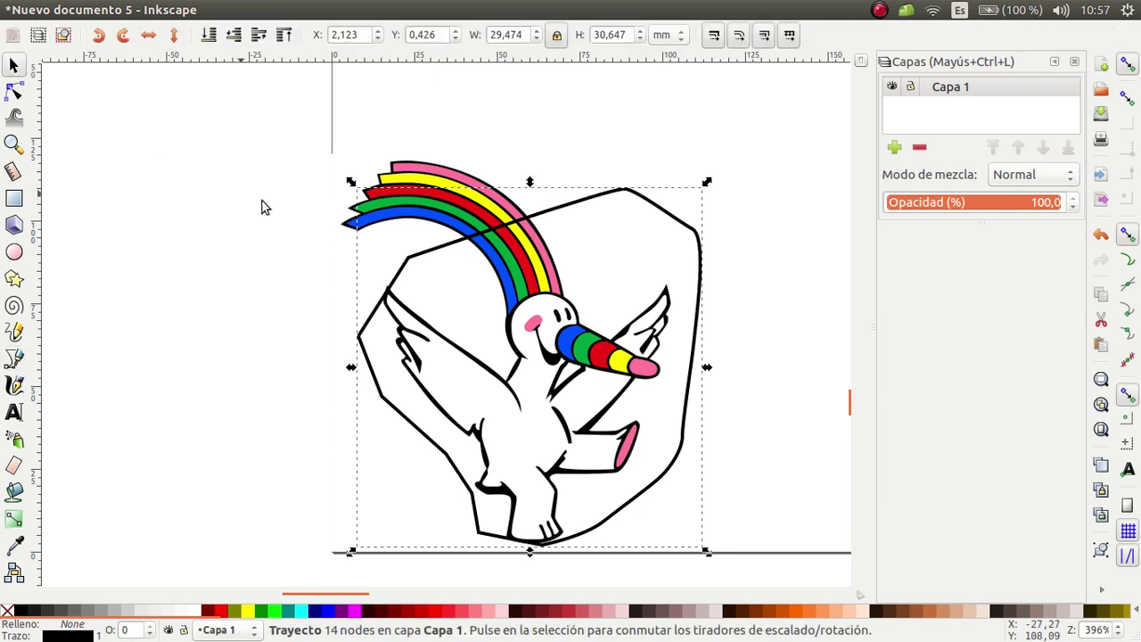
left_click(604, 261)
key("Delete")
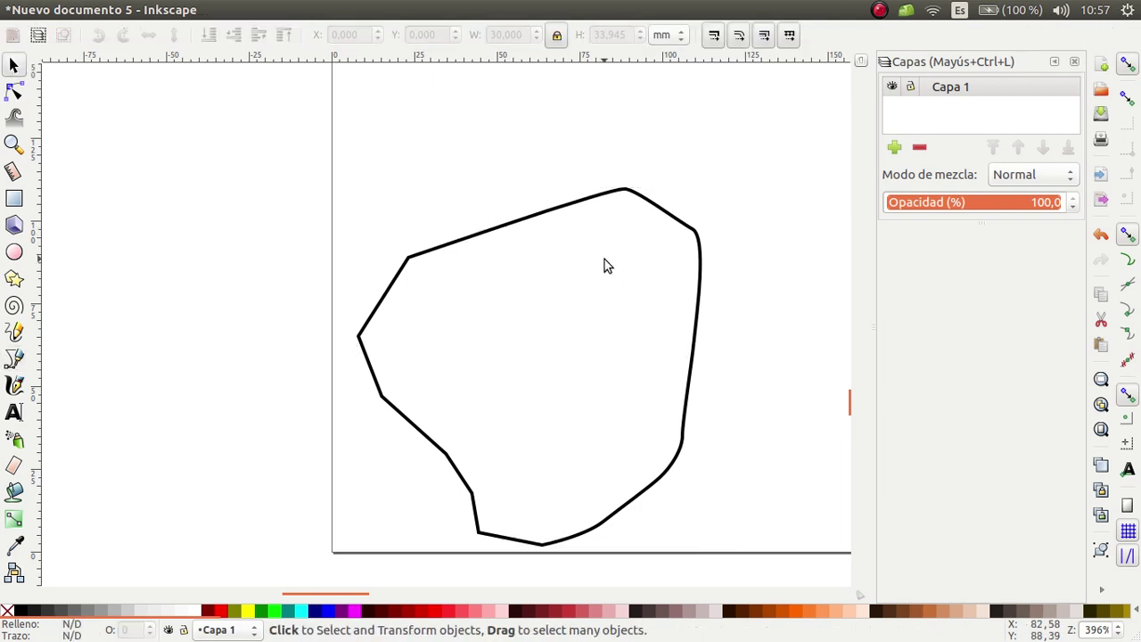
key("ctrl+z")
left_click(652, 203)
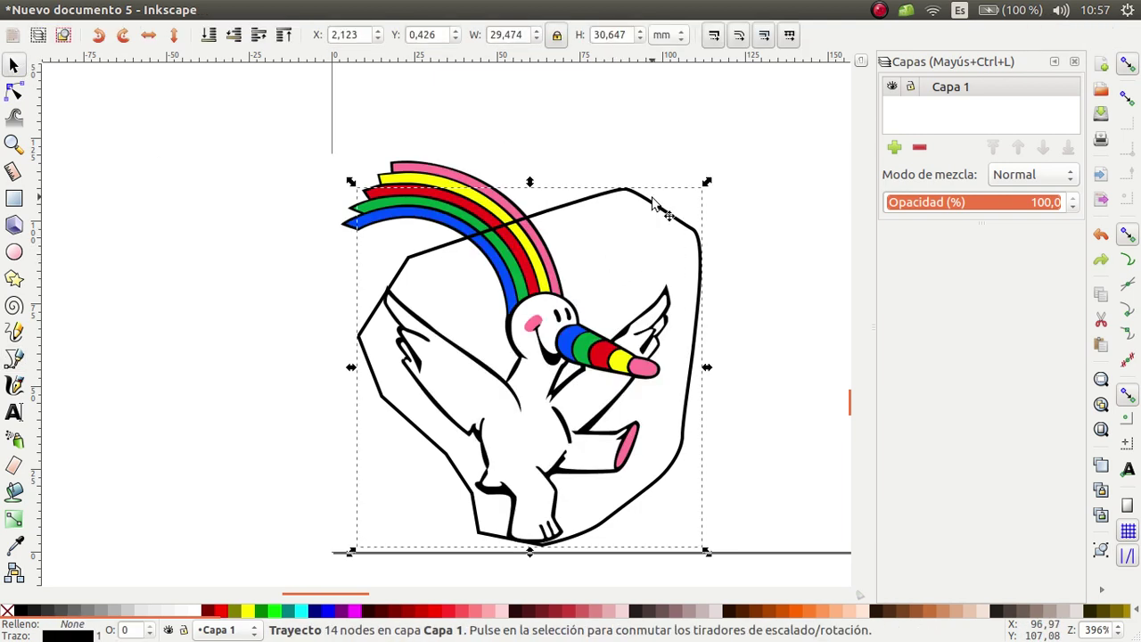
key("Delete")
scroll(563, 294, "up", 2)
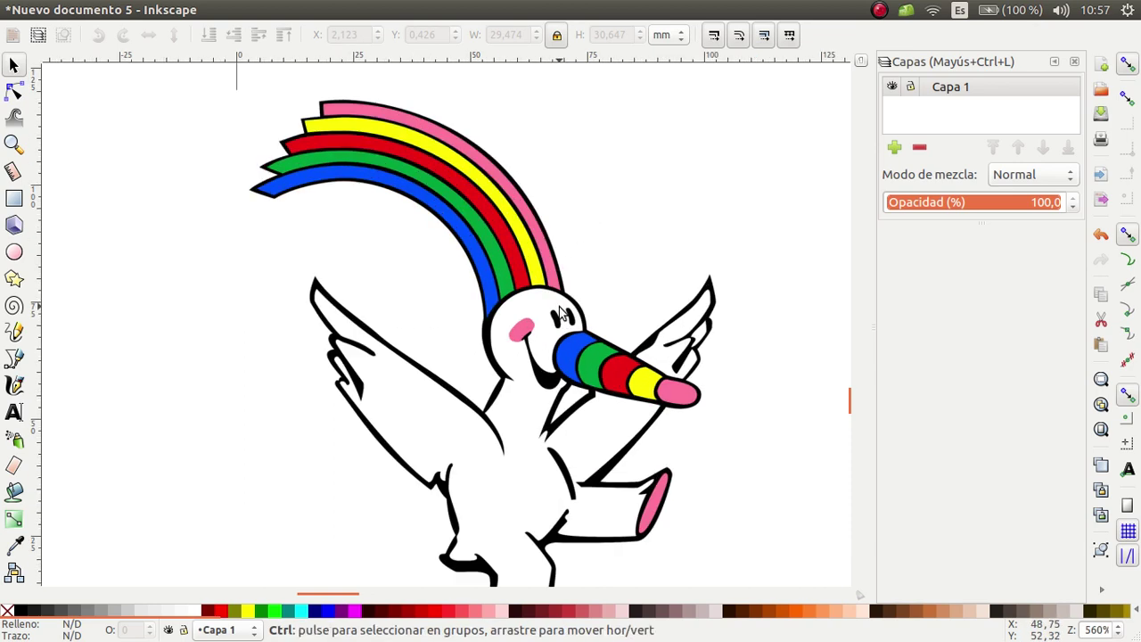
scroll(561, 312, "down", 3)
scroll(540, 430, "up", 1)
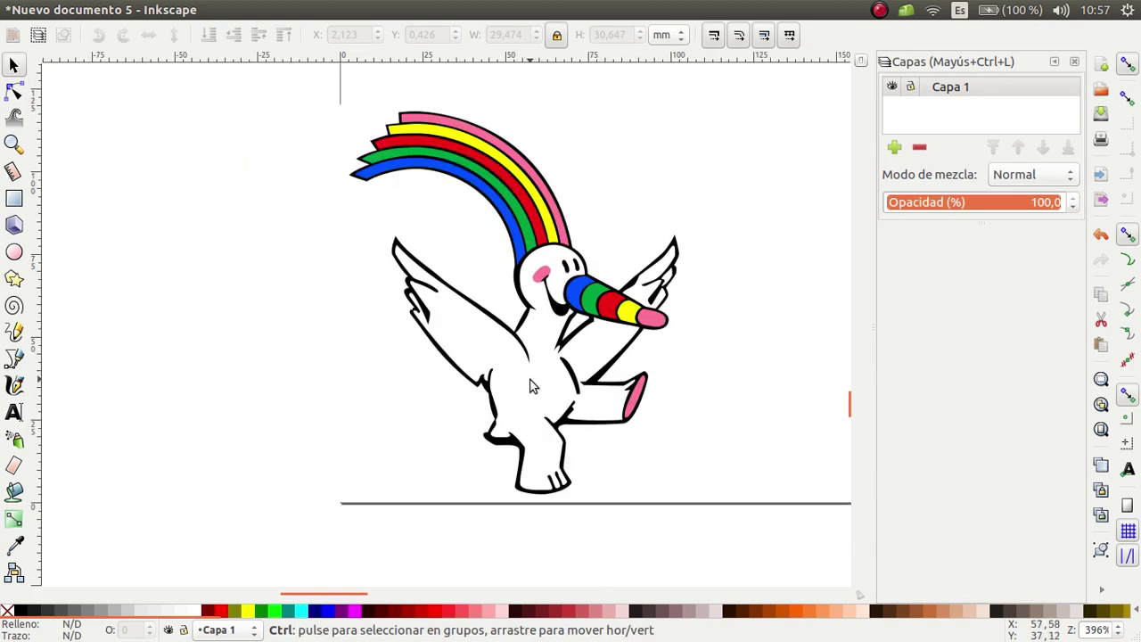
scroll(526, 373, "up", 1)
scroll(523, 368, "down", 1)
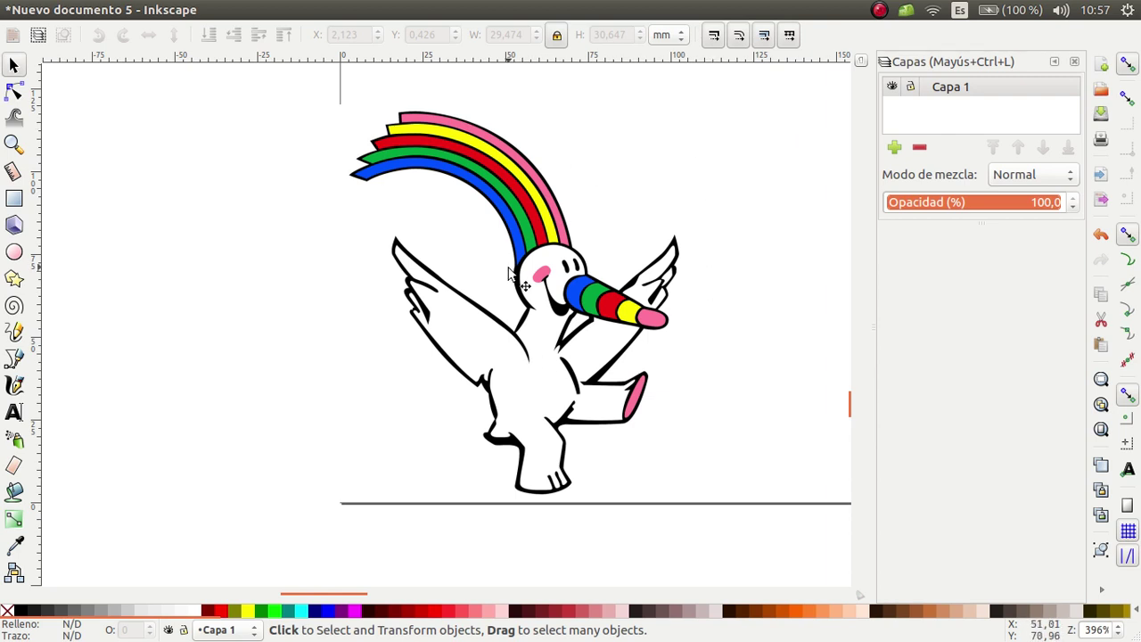
Select the embedded unicorn image on the canvas with the Selector tool
left_click(553, 280)
mouse_move(345, 9)
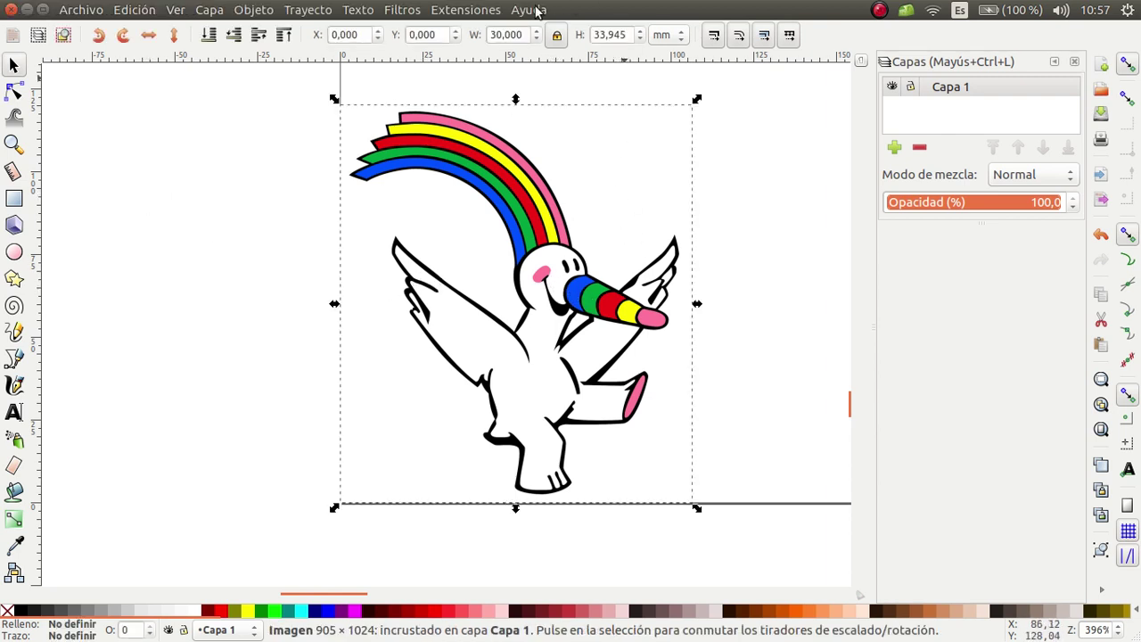
Open Vectorizar mapa de bits showing the 0,230 brightness-cutoff preview, and move the dialog lower
left_click(307, 9)
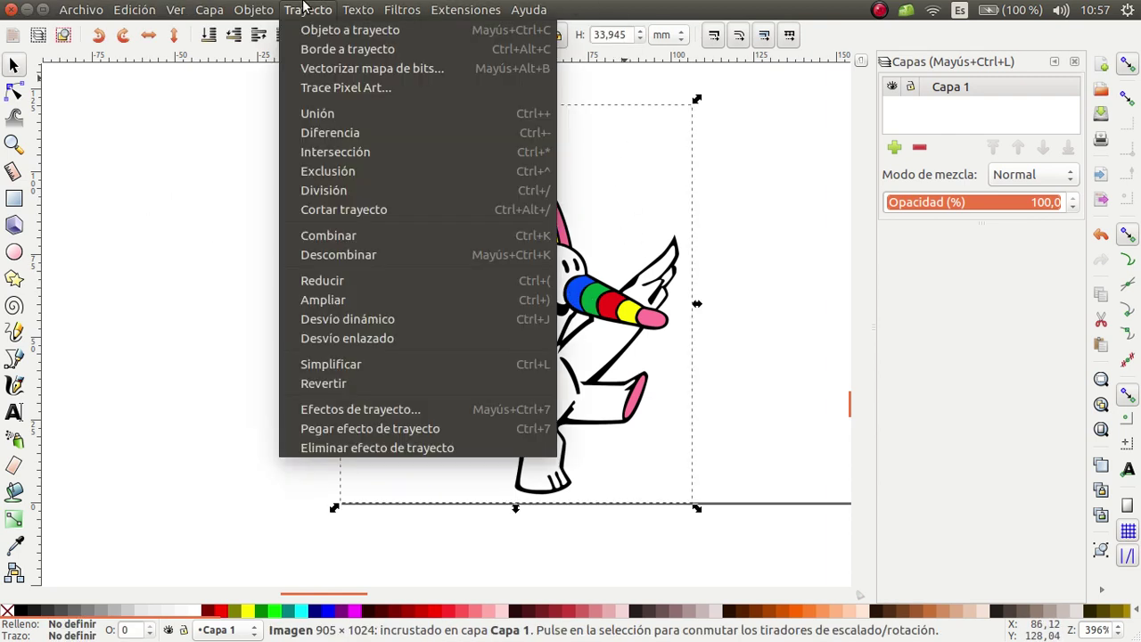
left_click(422, 69)
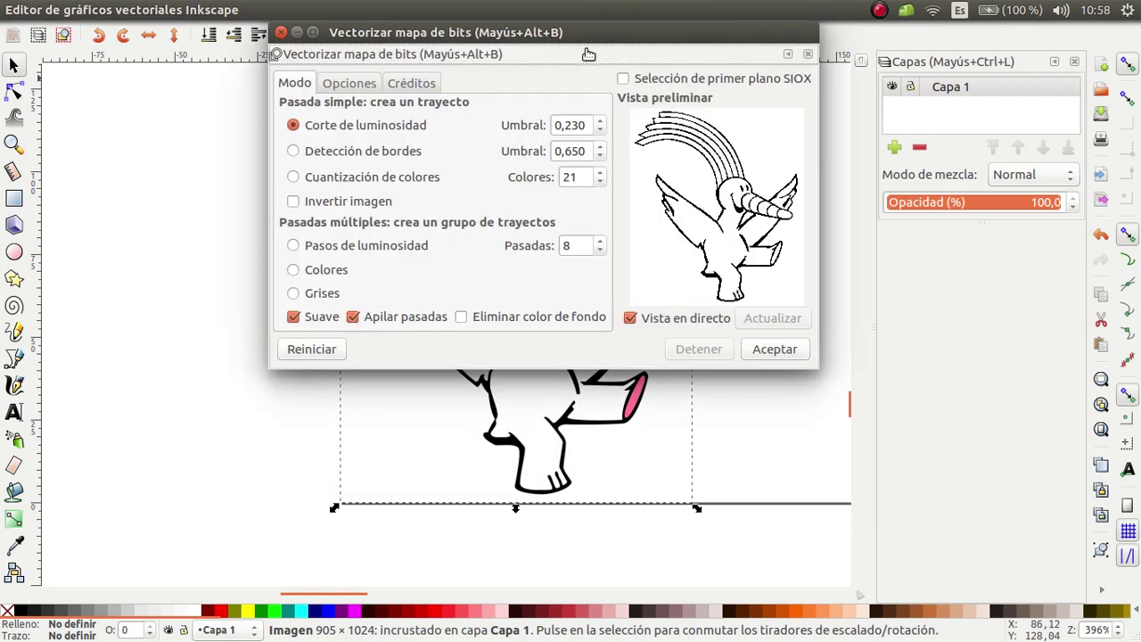
left_click_drag(584, 33, 601, 125)
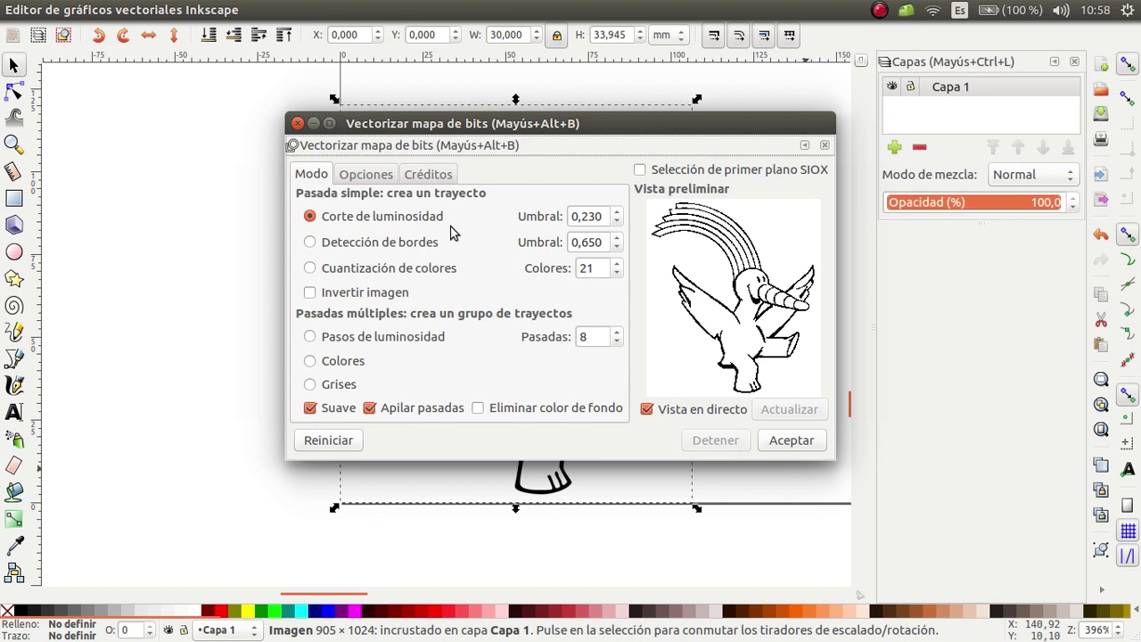
Raise the Trace Bitmap brightness cutoff threshold up to its maximum, watching the live preview
left_click(617, 222)
left_click(616, 211)
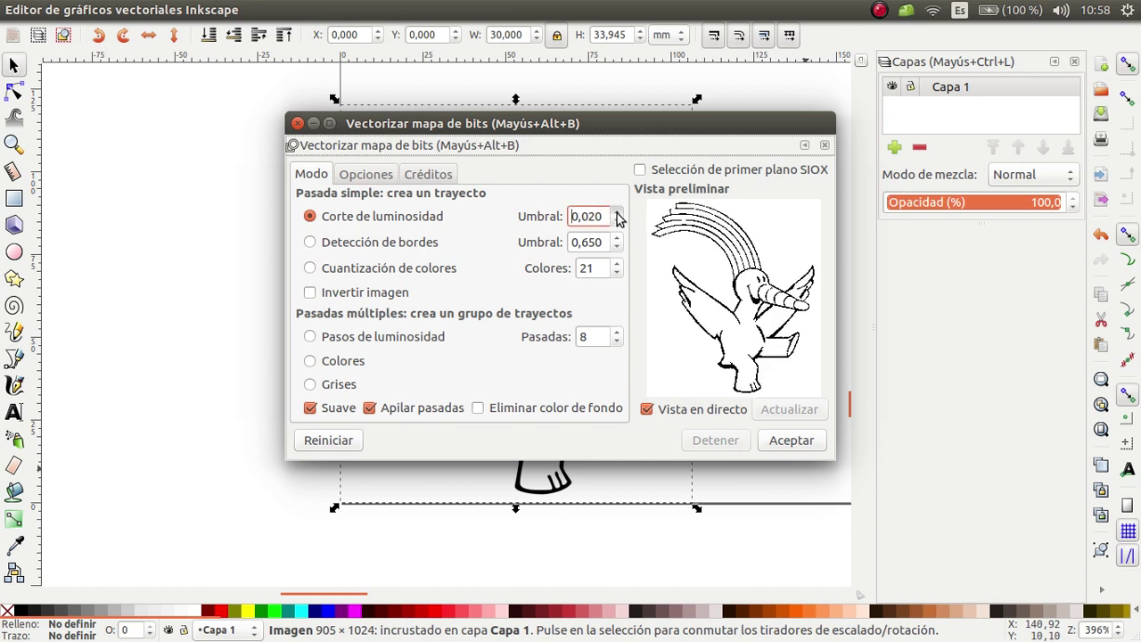
left_click(616, 211)
left_click(615, 212)
left_click(616, 212)
left_click(615, 212)
left_click(616, 212)
right_click(616, 213)
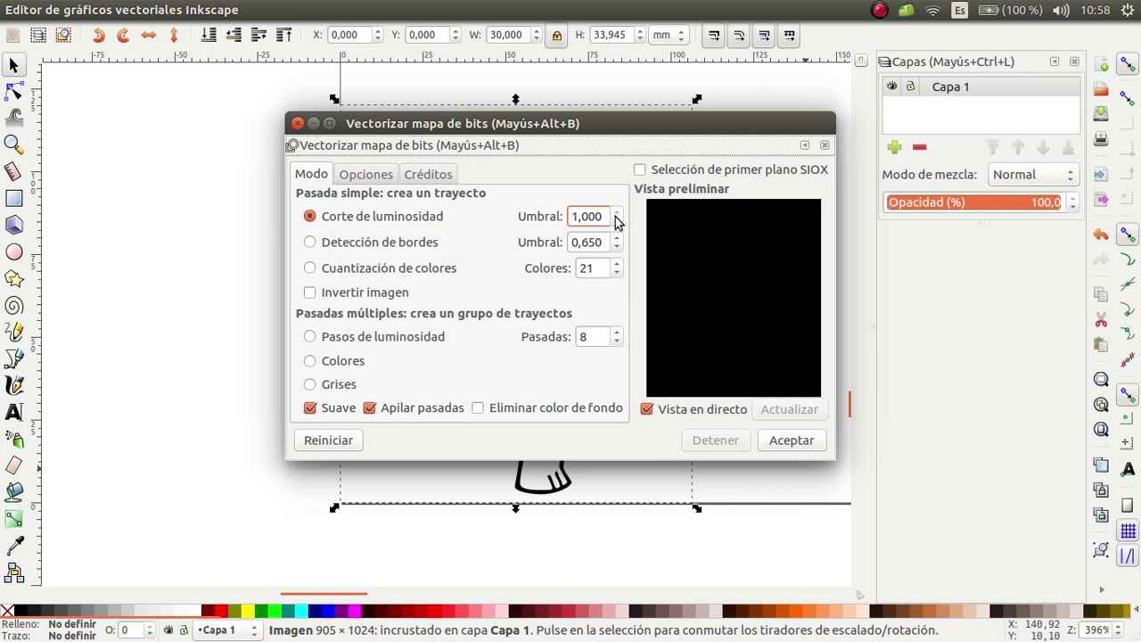
Lower the brightness cutoff threshold step by step to thin the traced outlines
left_click(616, 221)
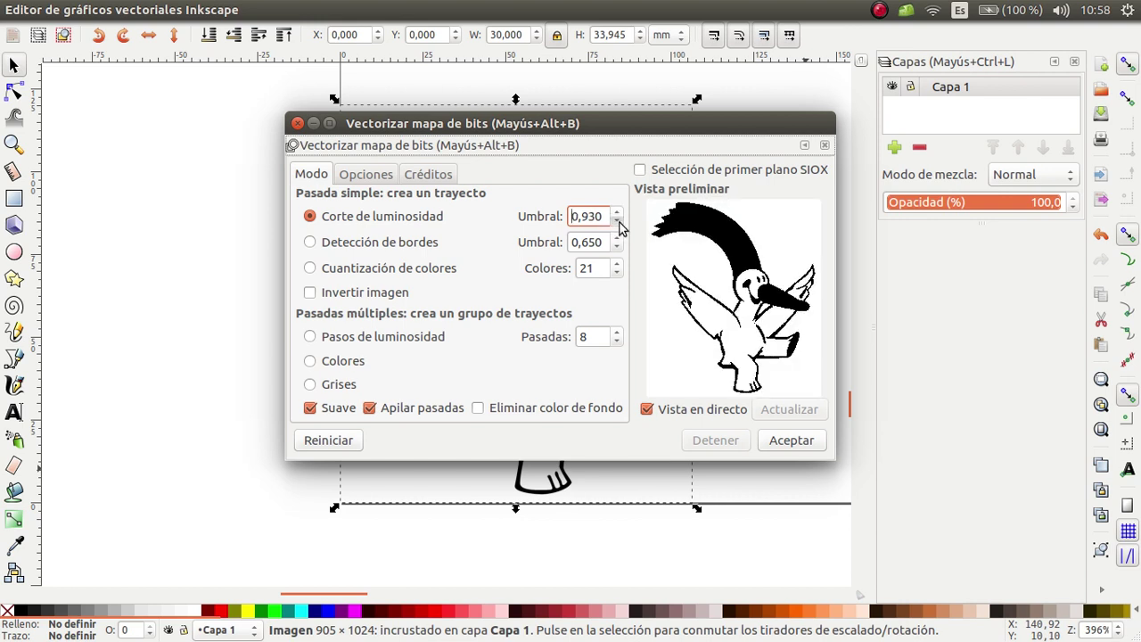
left_click(619, 221)
left_click(616, 221)
left_click(617, 221)
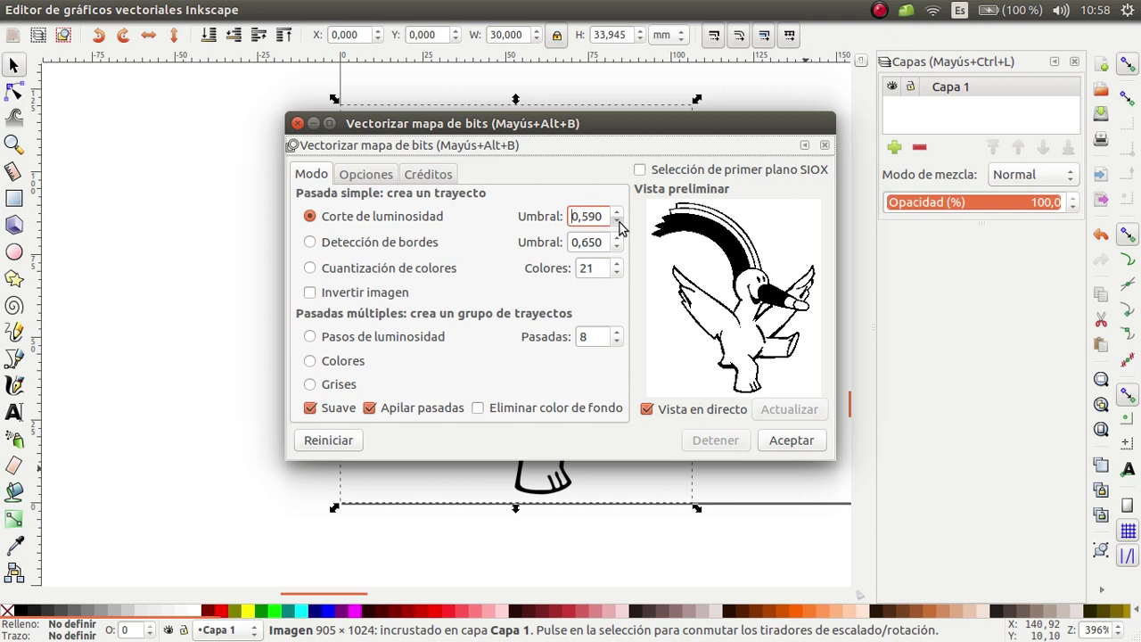
left_click(616, 221)
left_click(617, 221)
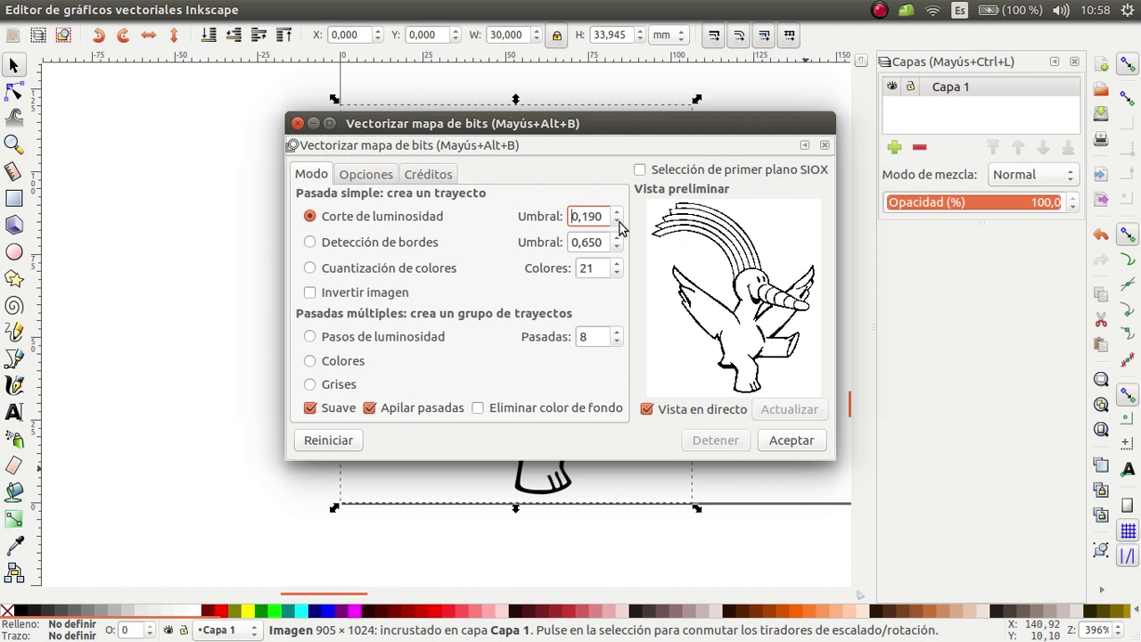
left_click(617, 221)
left_click(617, 221)
left_click(617, 221)
left_click(617, 221)
left_click(617, 221)
left_click(617, 223)
left_click(617, 223)
Settle the threshold at 0,210 and run the trace, producing a 491-node path
left_click(617, 211)
left_click(617, 211)
left_click(617, 211)
left_click(617, 212)
left_click(798, 447)
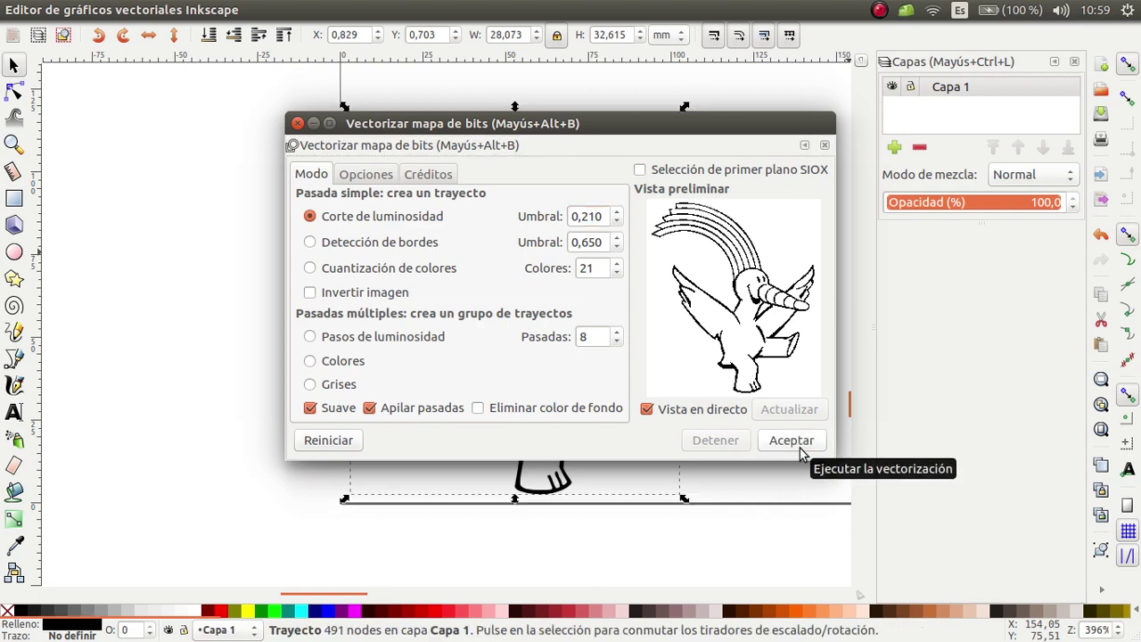
Close Trace Bitmap and select all 491 nodes of the traced path with the Node tool
left_click(298, 124)
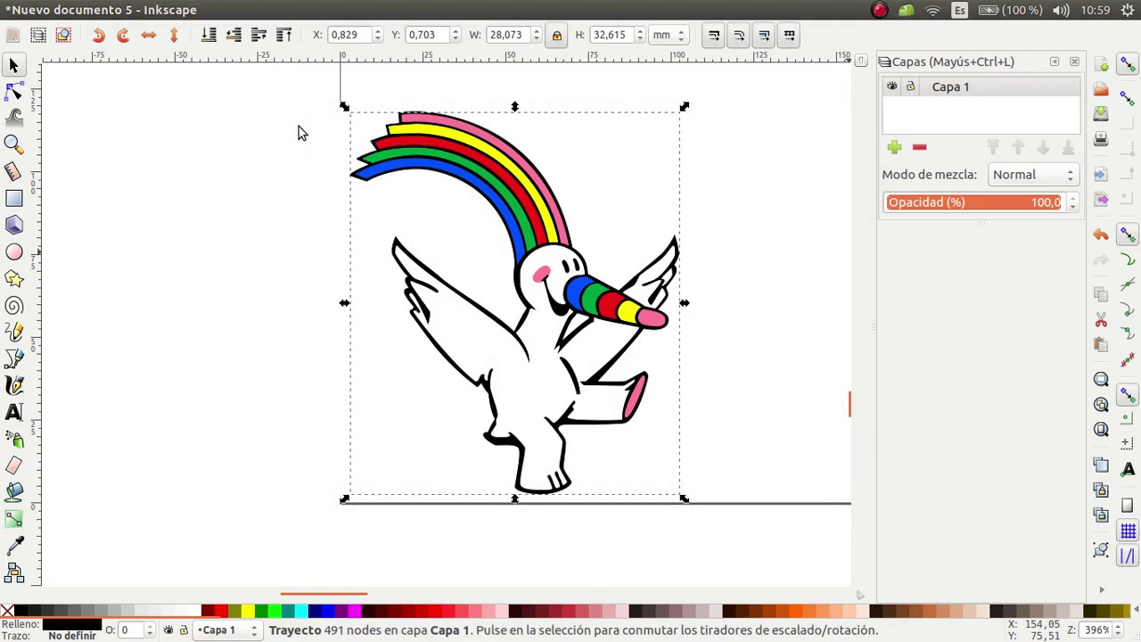
left_click(15, 93)
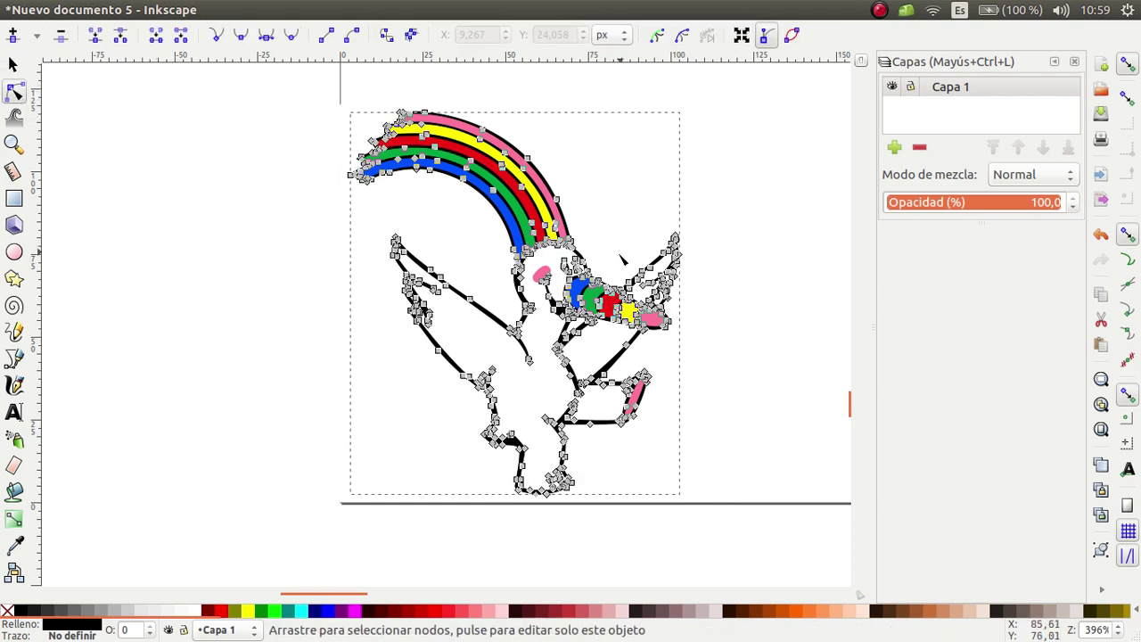
left_click(563, 260)
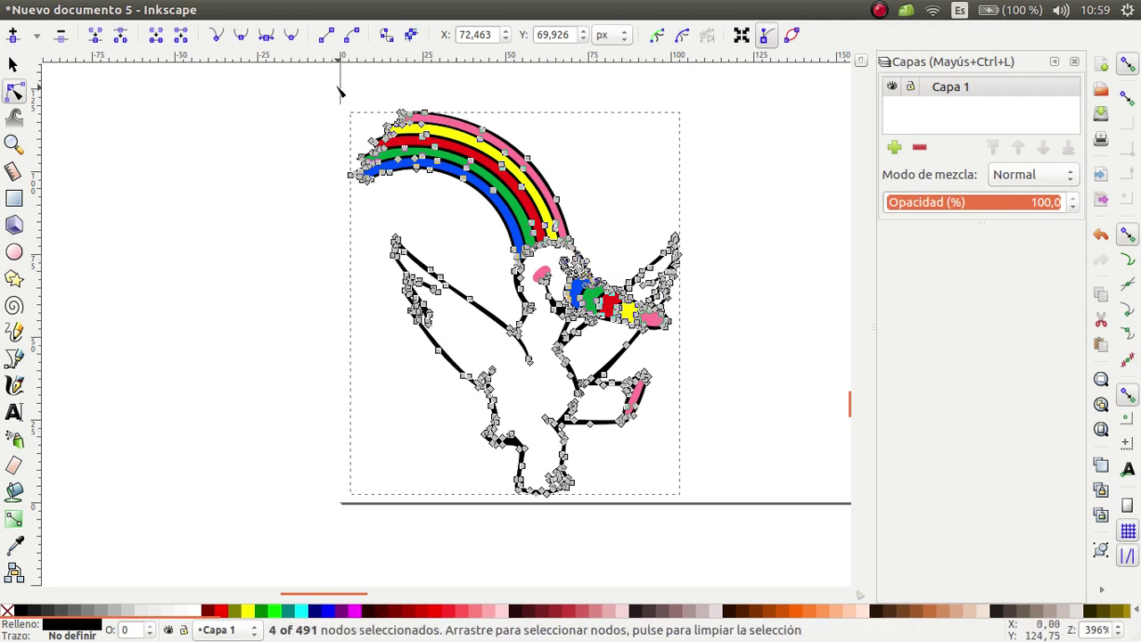
mouse_move(299, 87)
left_mouse_down()
mouse_move(535, 310)
mouse_move(723, 521)
left_mouse_up()
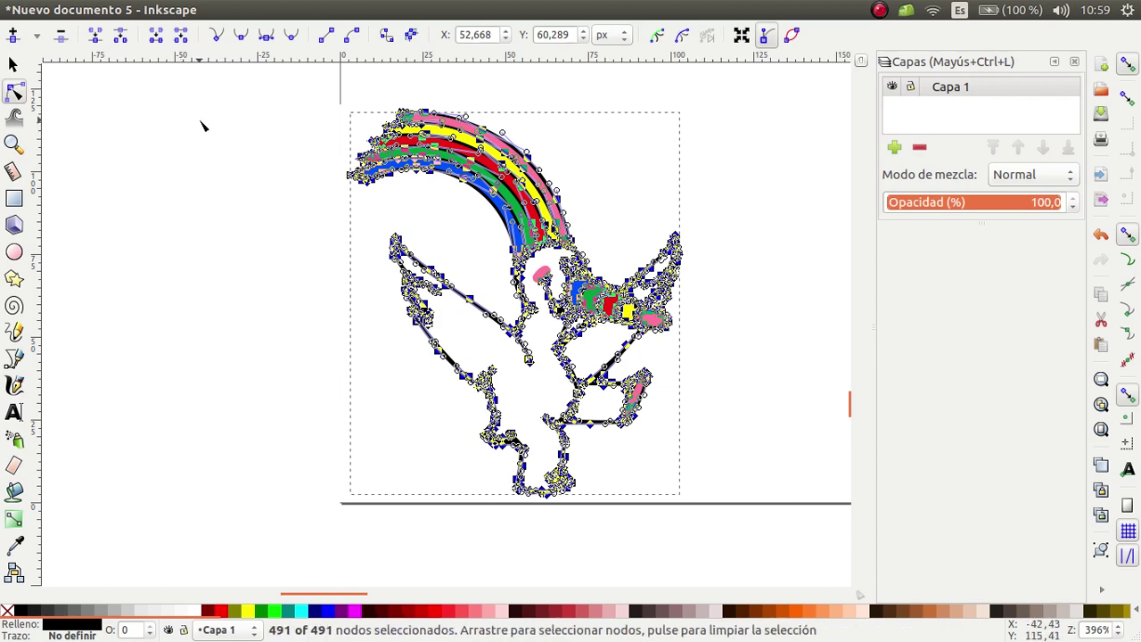
Insert new nodes three times to reach 3928 nodes, then make the selected segments straight lines
left_click(14, 36)
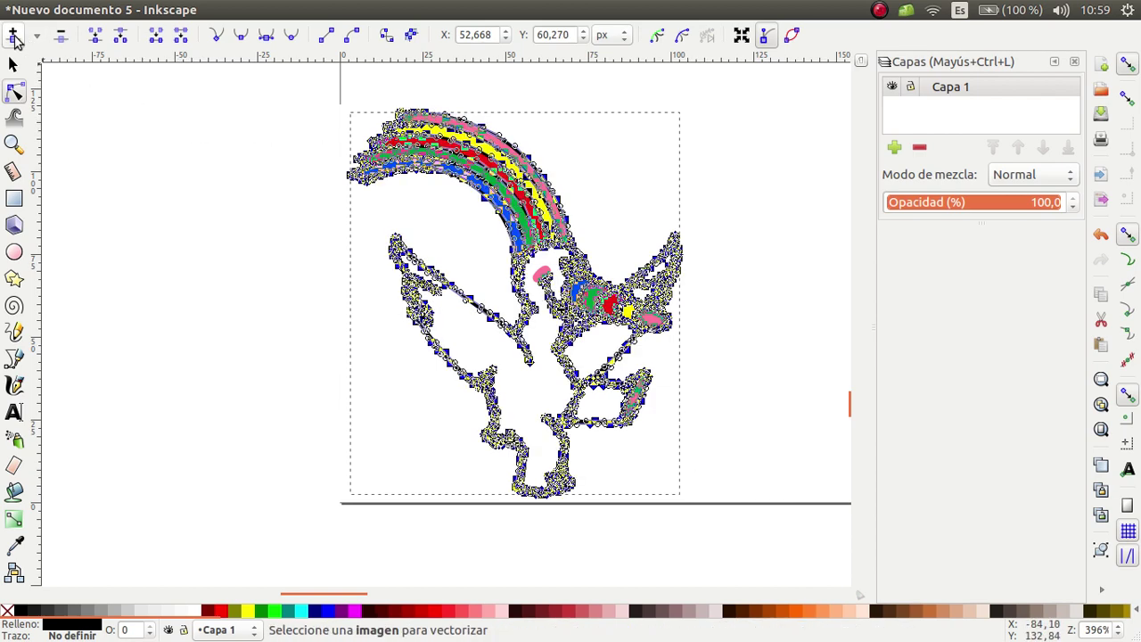
left_click(13, 35)
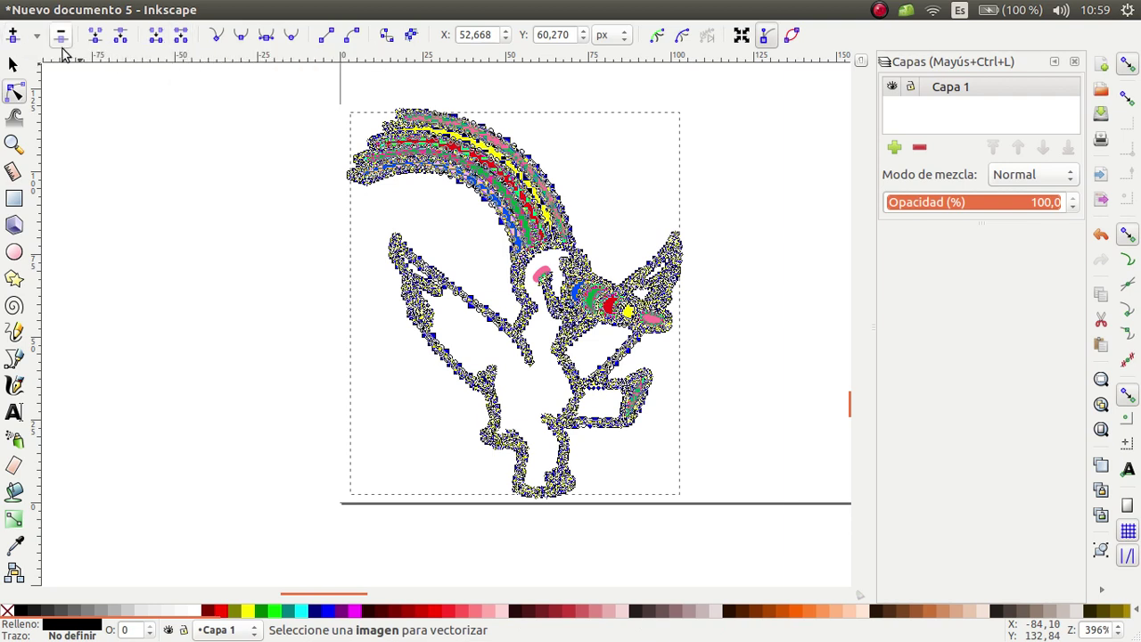
left_click(14, 36)
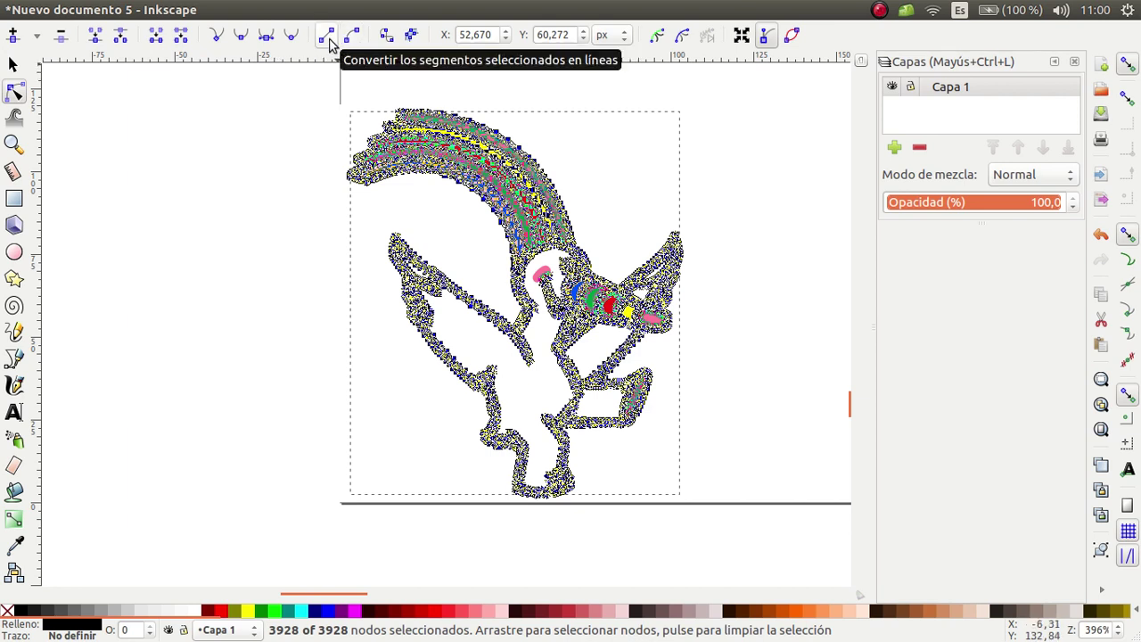
left_click(326, 35)
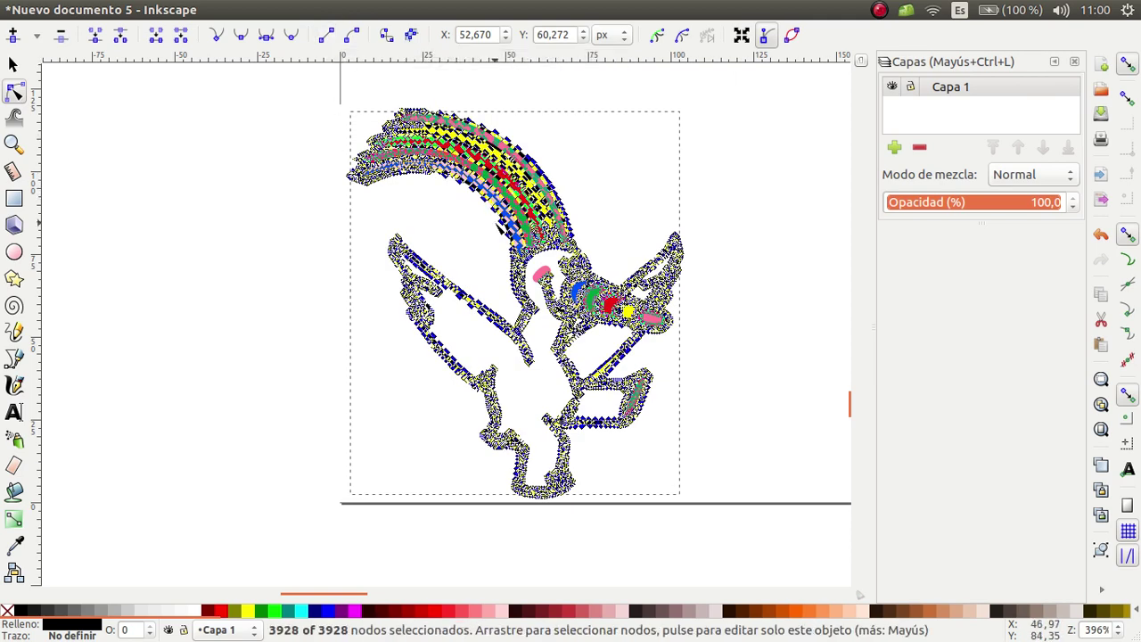
scroll(468, 201, "up", 2)
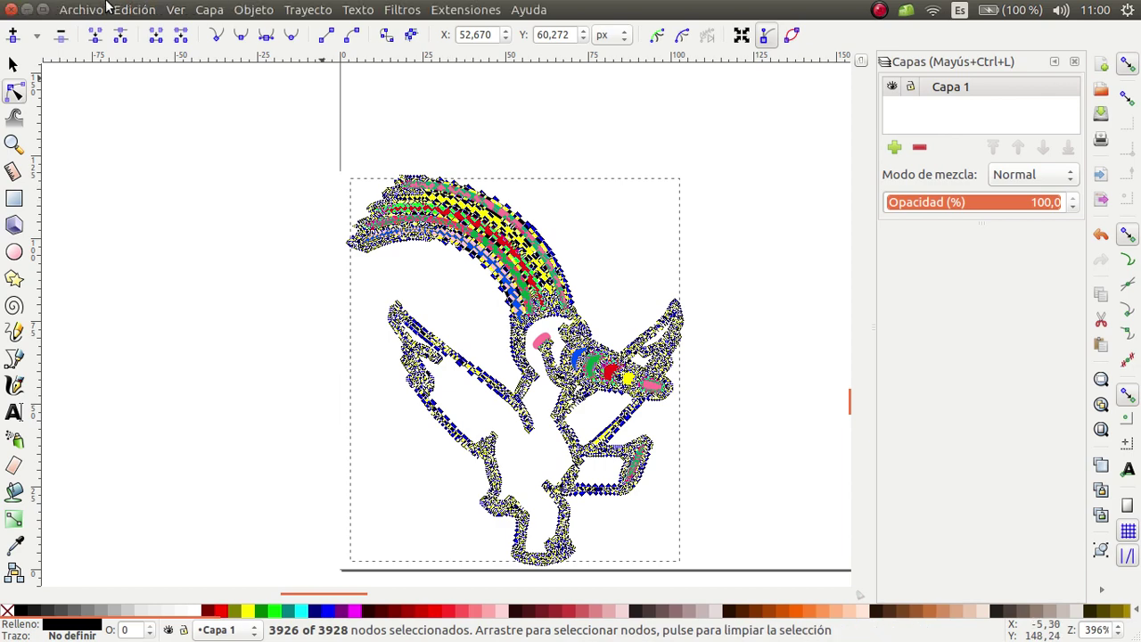
Save the drawing as Plain SVG named curro.svg in Descargas
left_click(103, 7)
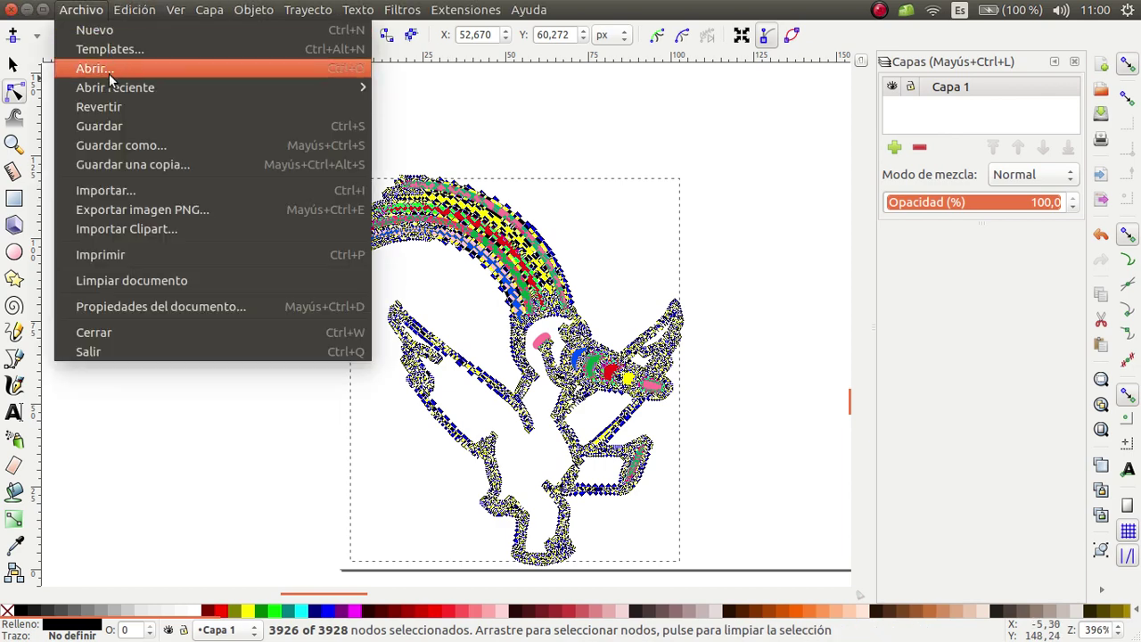
left_click(133, 145)
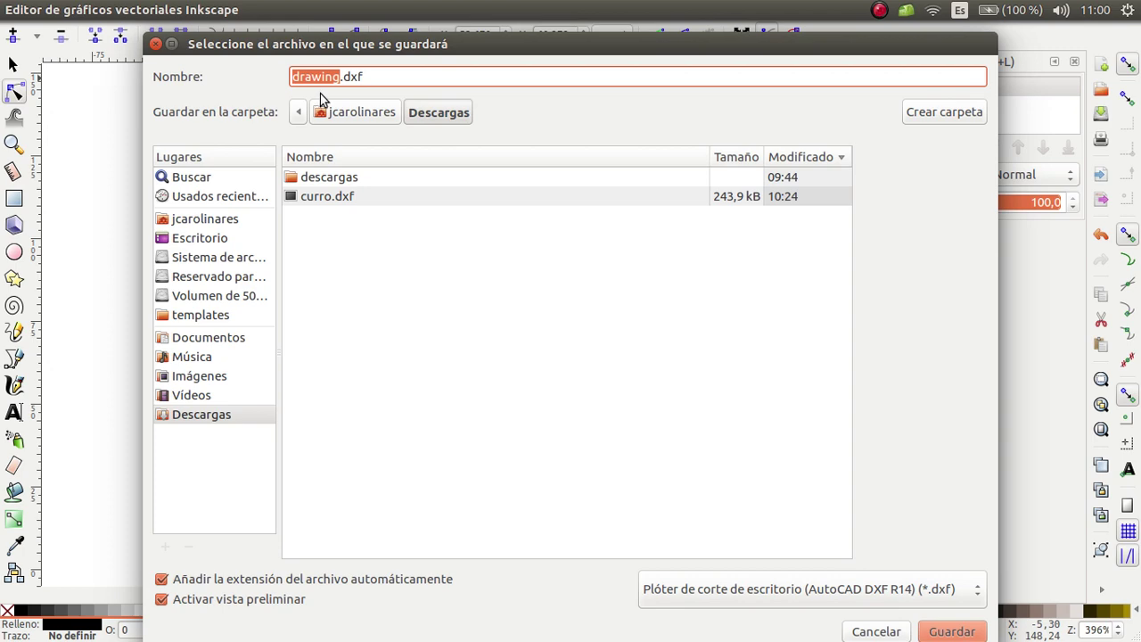
type("curro")
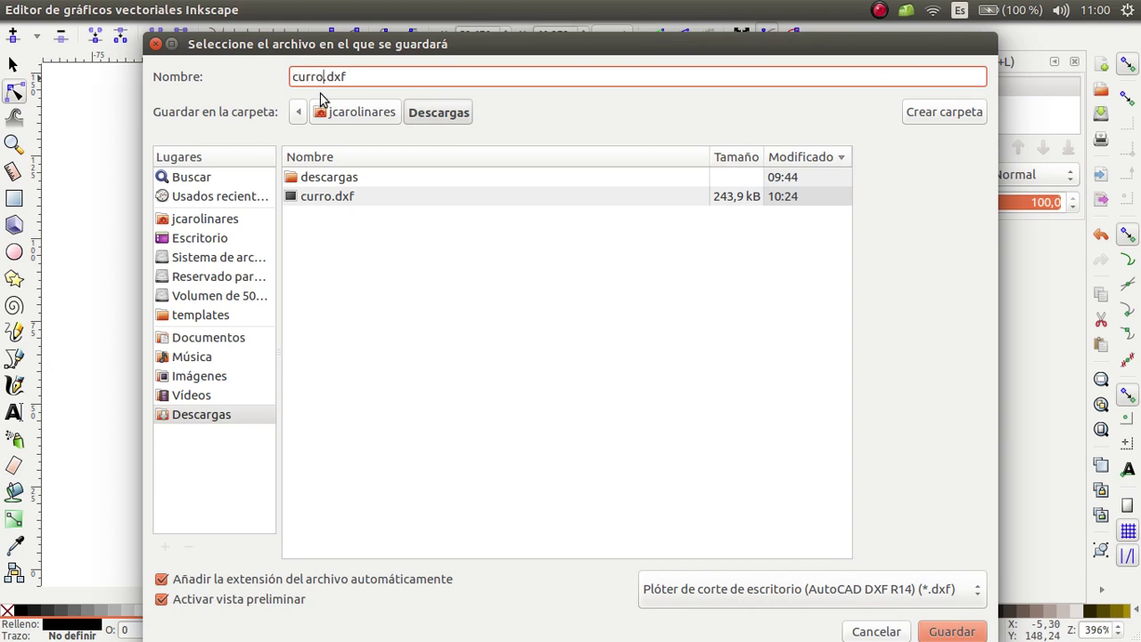
left_click(848, 594)
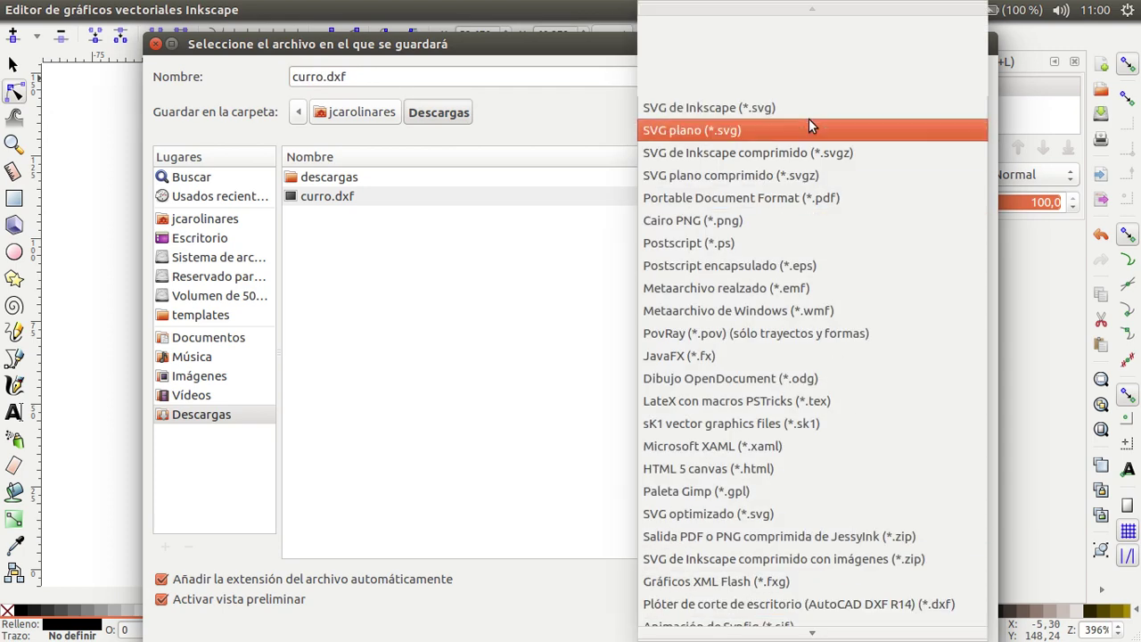
left_click(738, 131)
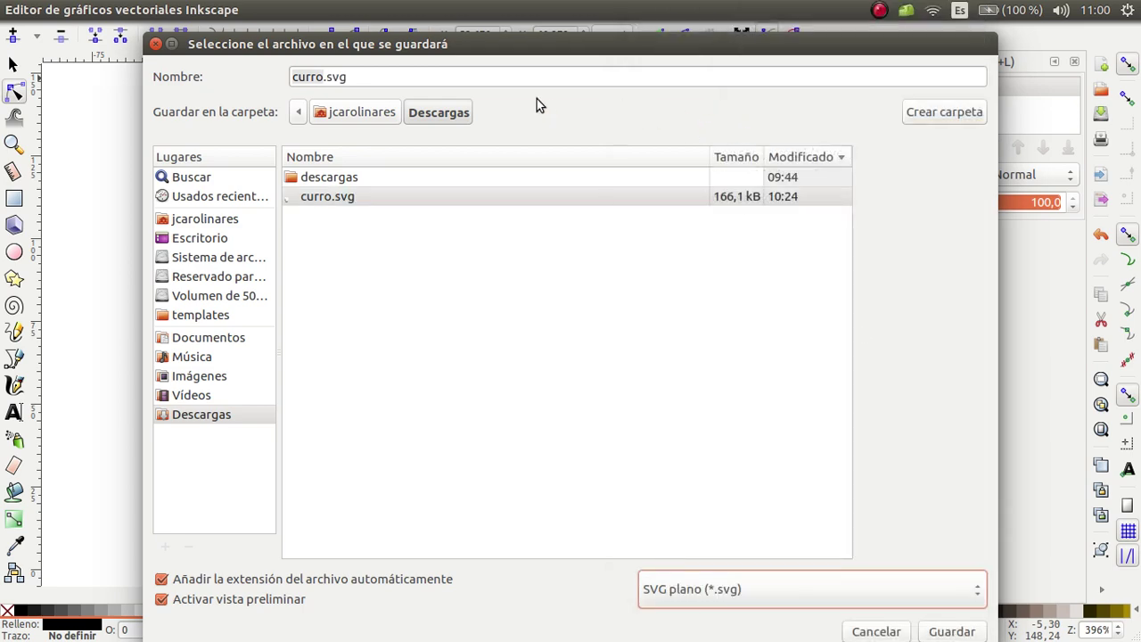
left_click(953, 630)
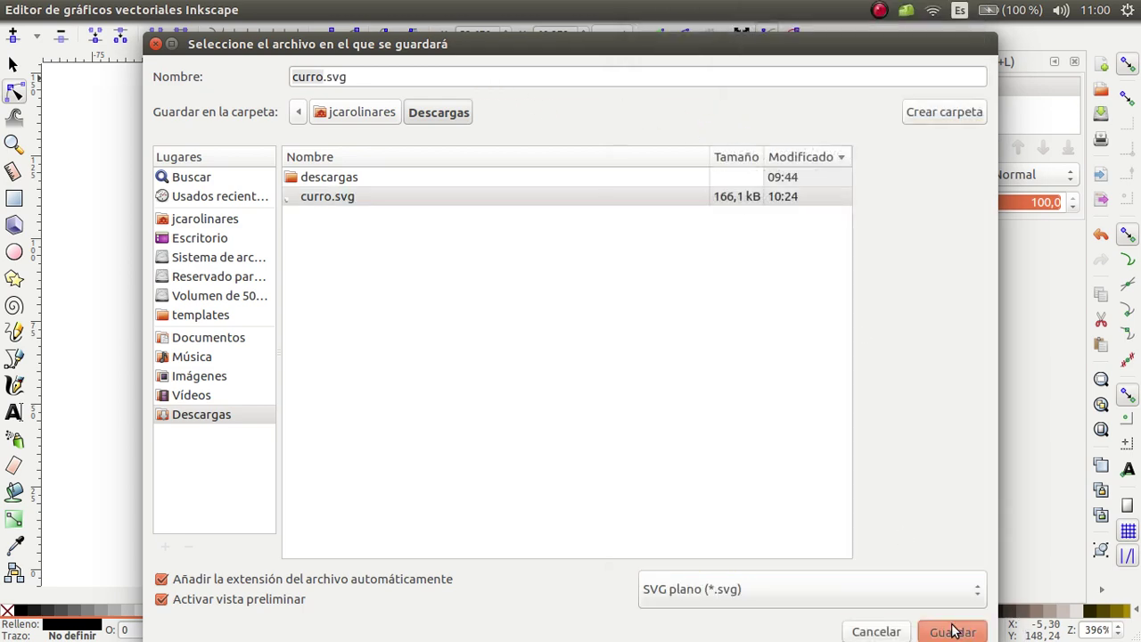
Confirm overwriting curro.svg and start saving a copy in another format
left_click(721, 402)
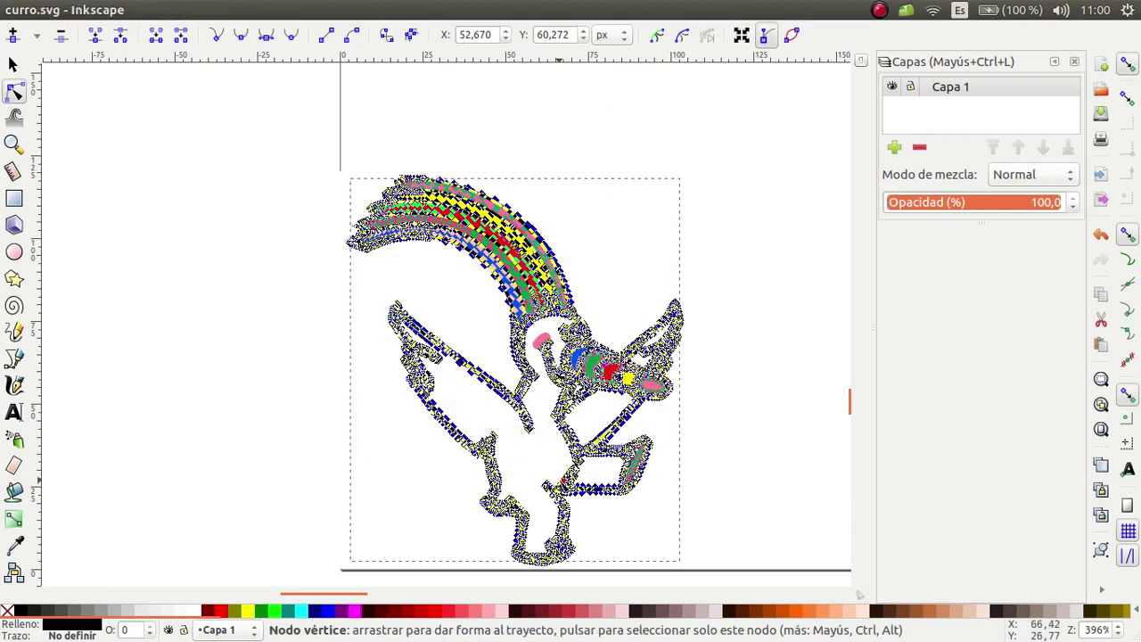
left_click(80, 9)
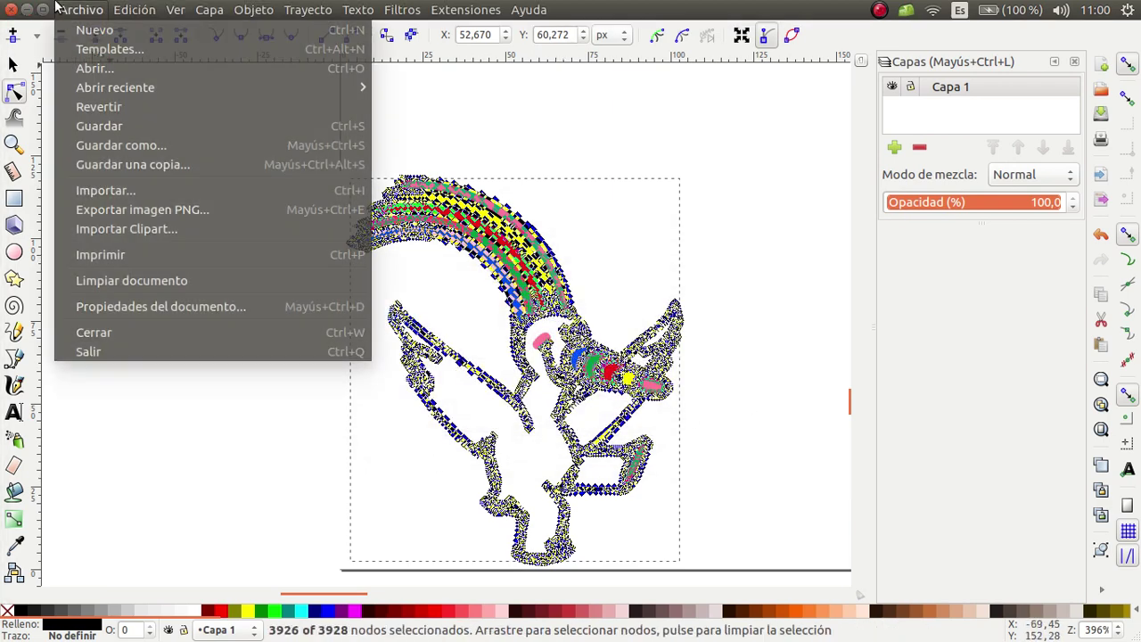
left_click(178, 148)
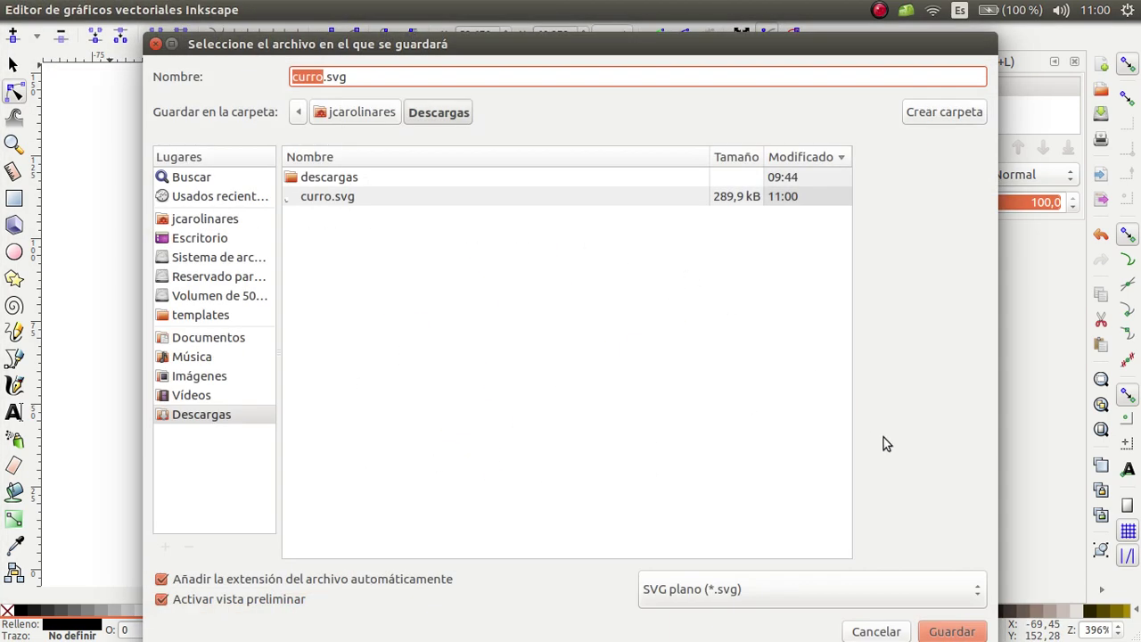
left_click(842, 585)
left_click(817, 590)
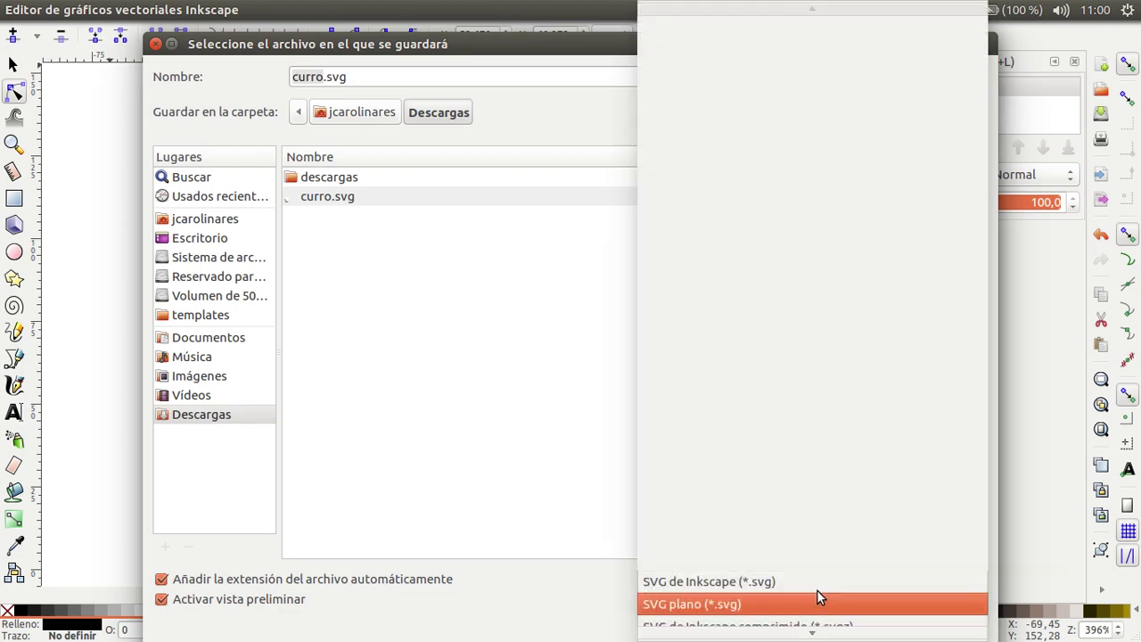
Save a copy as curro.dxf in DXF cutting-plotter format, replacing the old file, then switch to FreeCAD
scroll(853, 558, "down", 1)
scroll(855, 544, "down", 2)
scroll(854, 544, "down", 2)
scroll(855, 543, "down", 2)
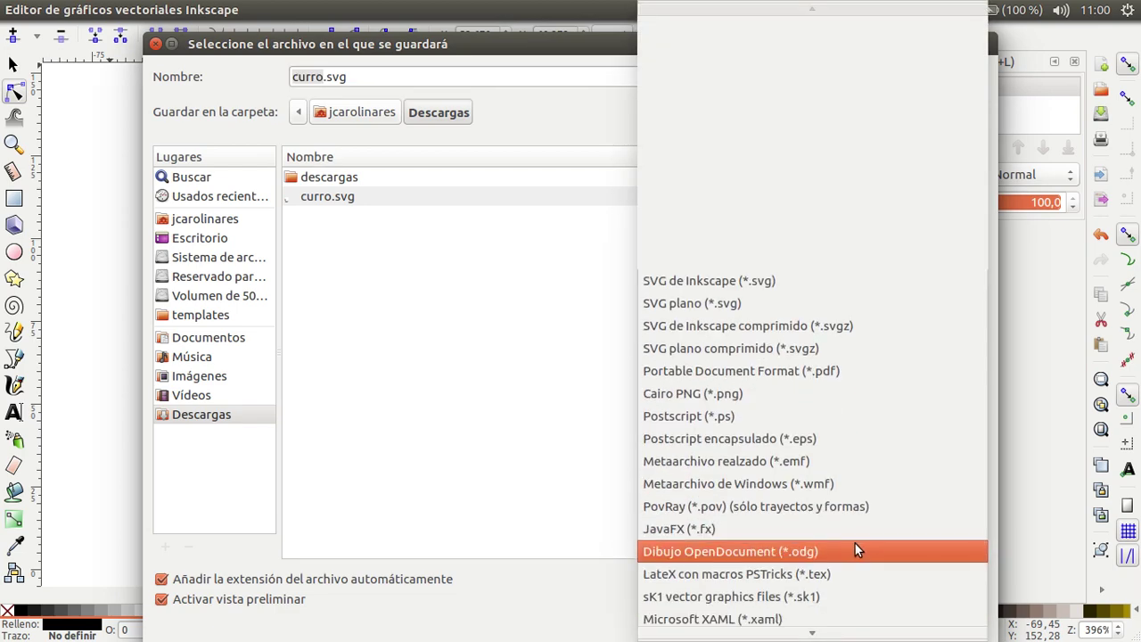
scroll(855, 543, "down", 3)
scroll(854, 544, "down", 3)
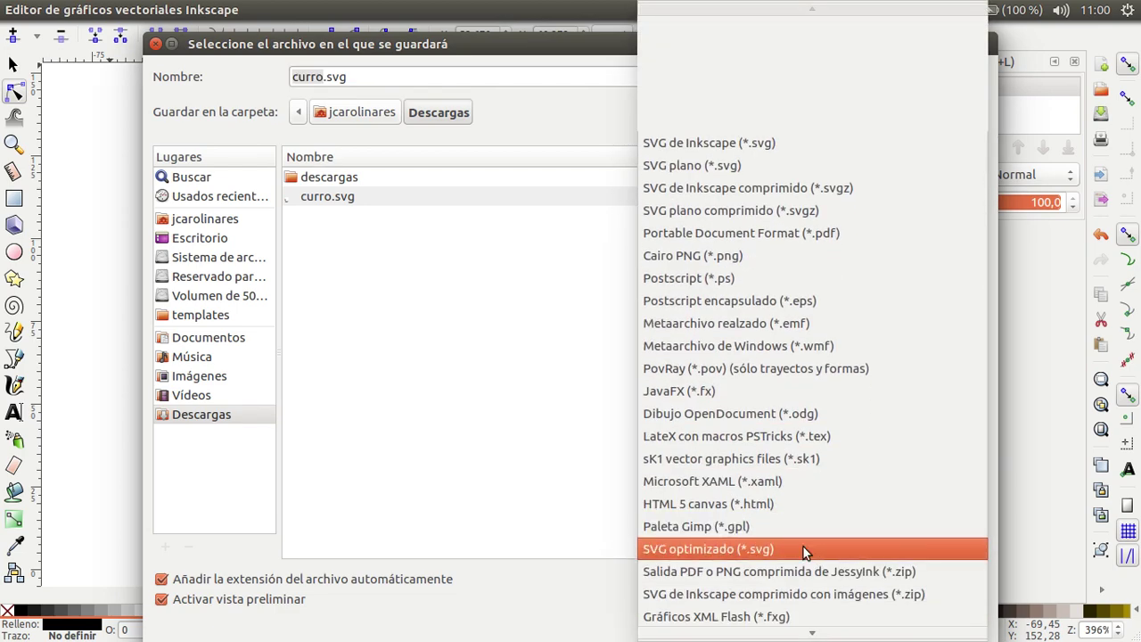
scroll(861, 556, "down", 2)
scroll(859, 557, "down", 2)
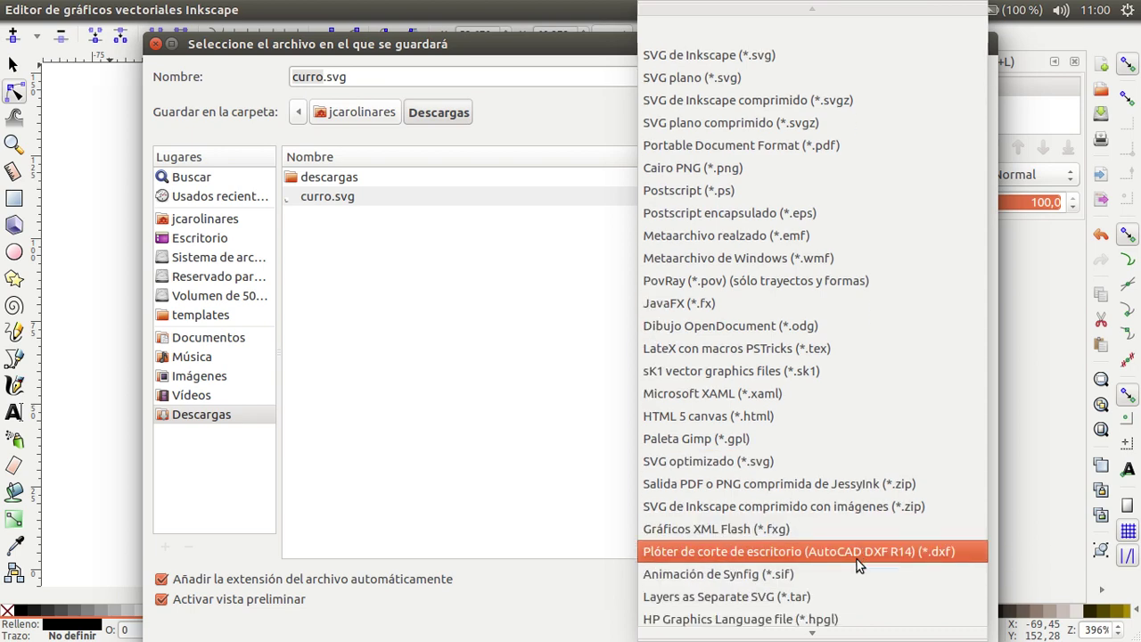
left_click(856, 558)
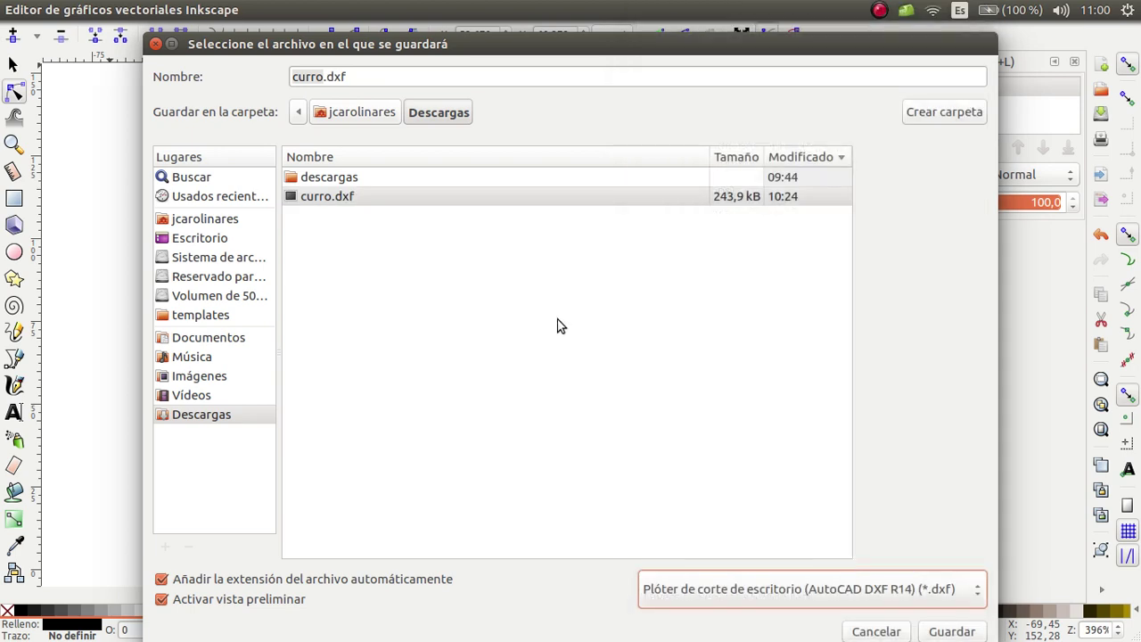
left_click(950, 631)
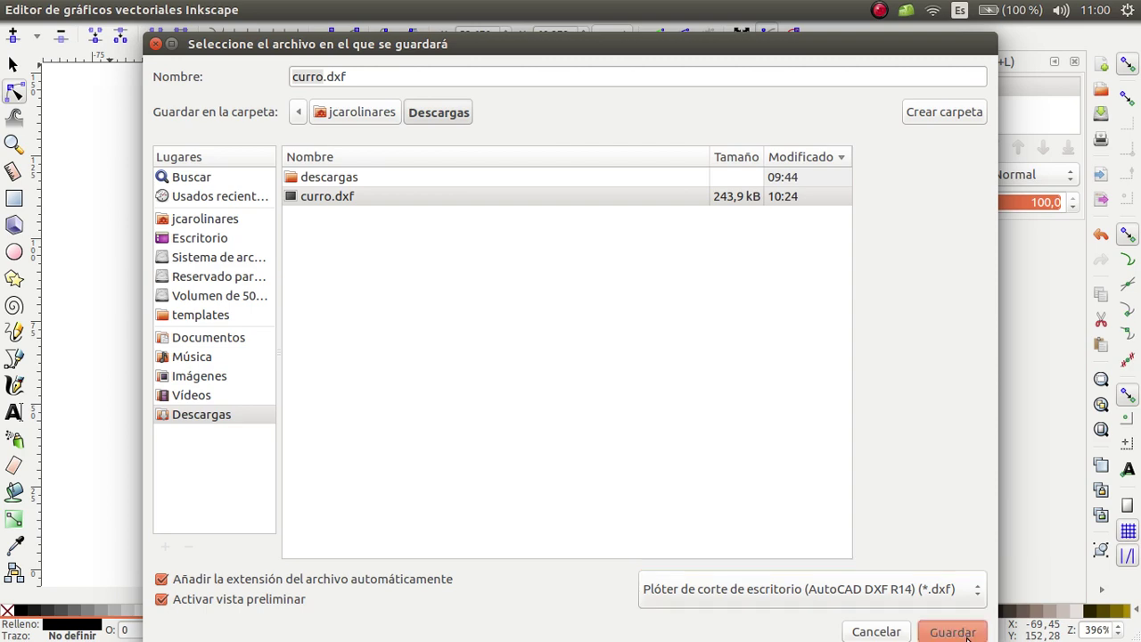
left_click(748, 473)
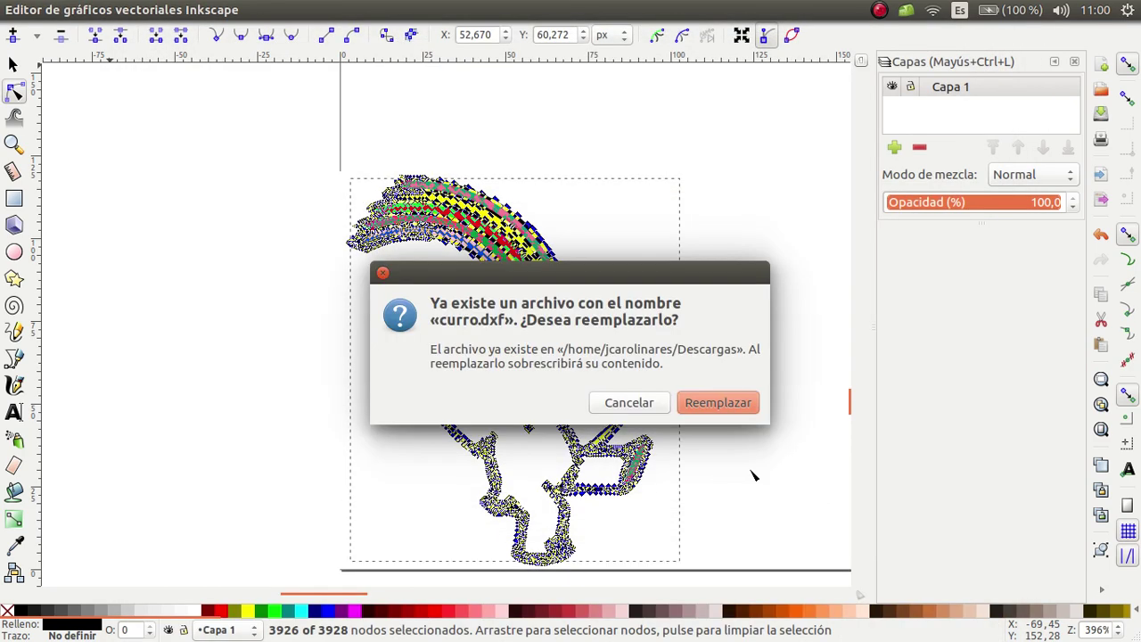
left_click(741, 405)
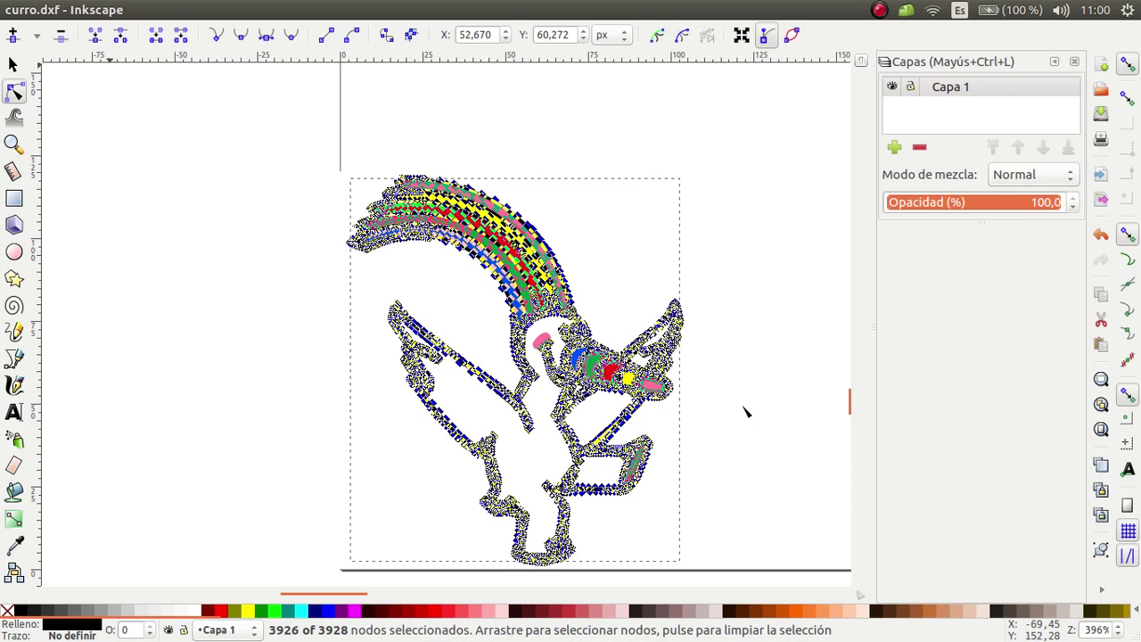
key("alt+Tab")
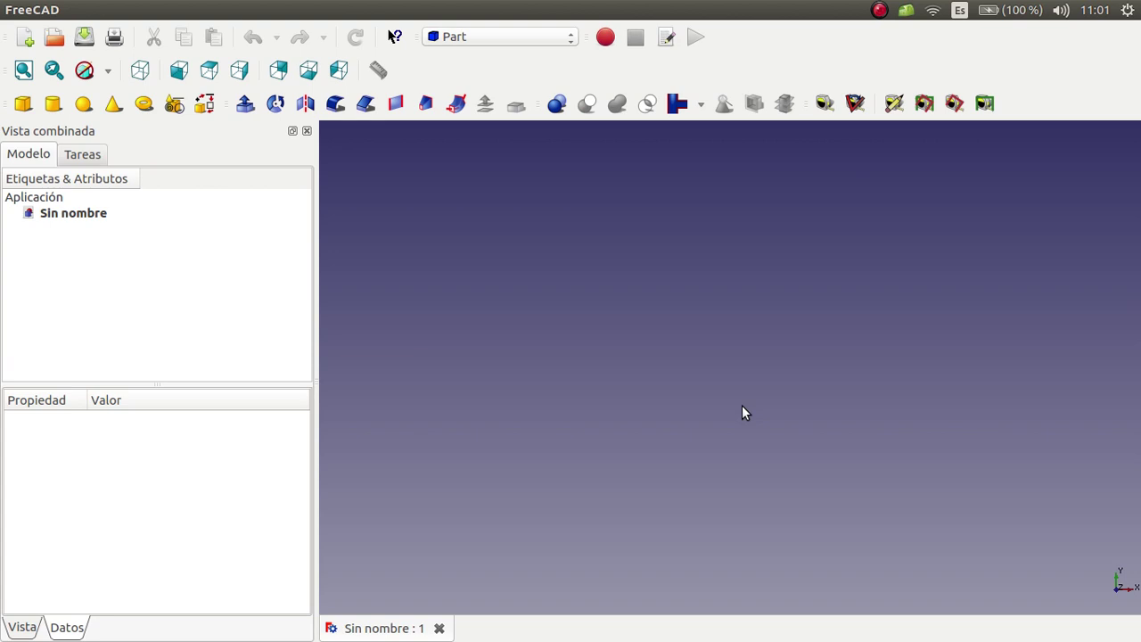
Import curro.svg from Descargas as SVG geometry (importSVG) and view it from the top
left_click(78, 9)
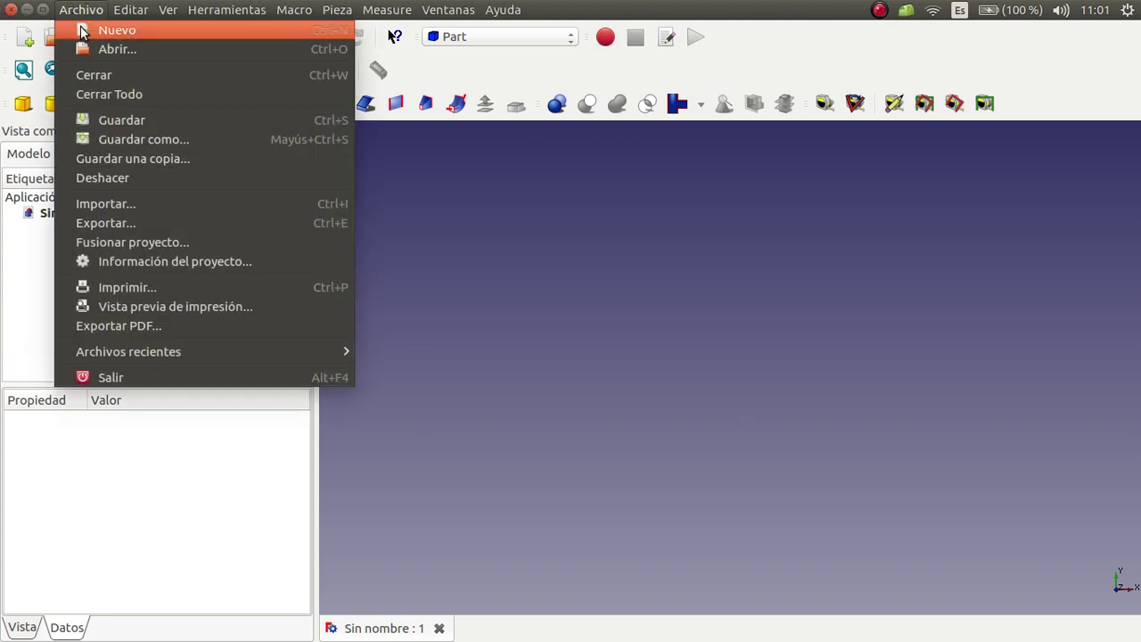
left_click(142, 202)
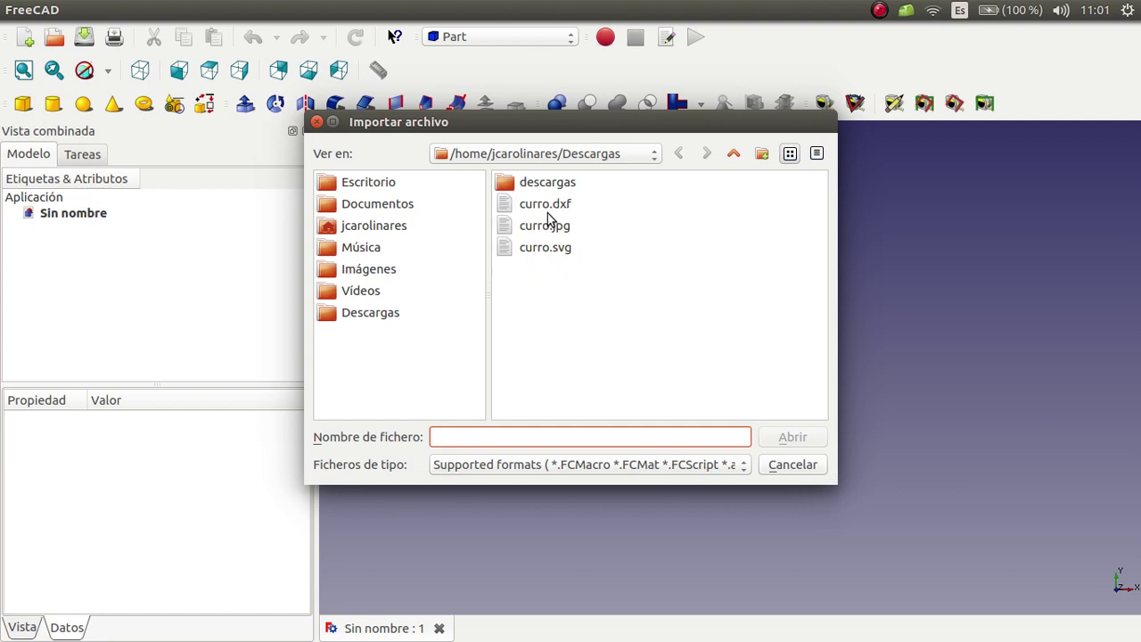
left_click(549, 248)
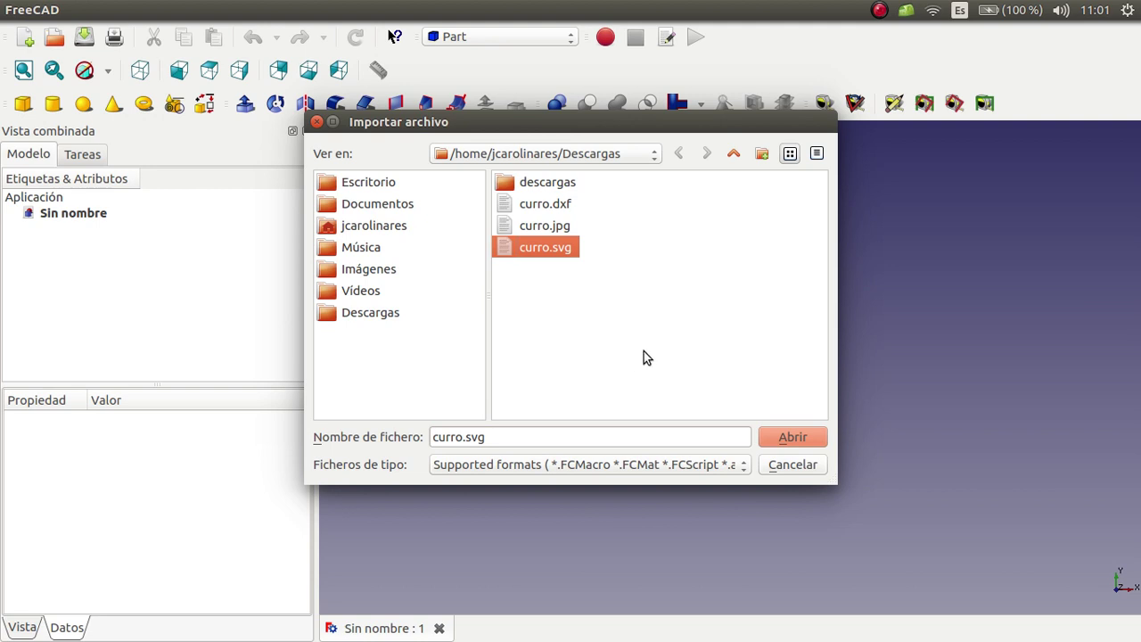
left_click(783, 443)
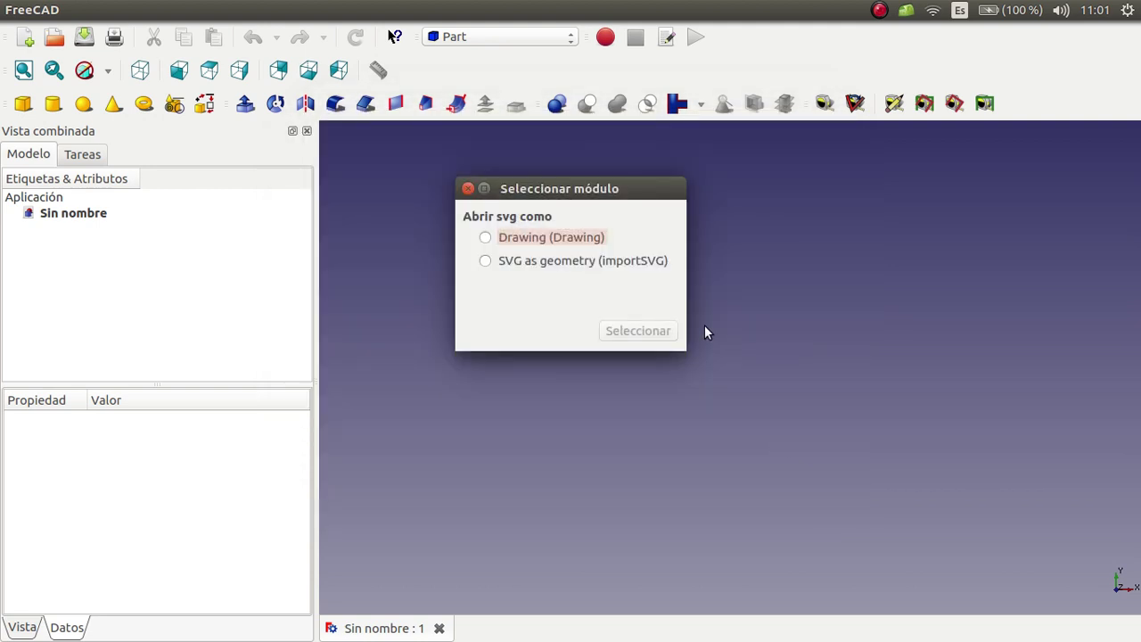
left_click(579, 264)
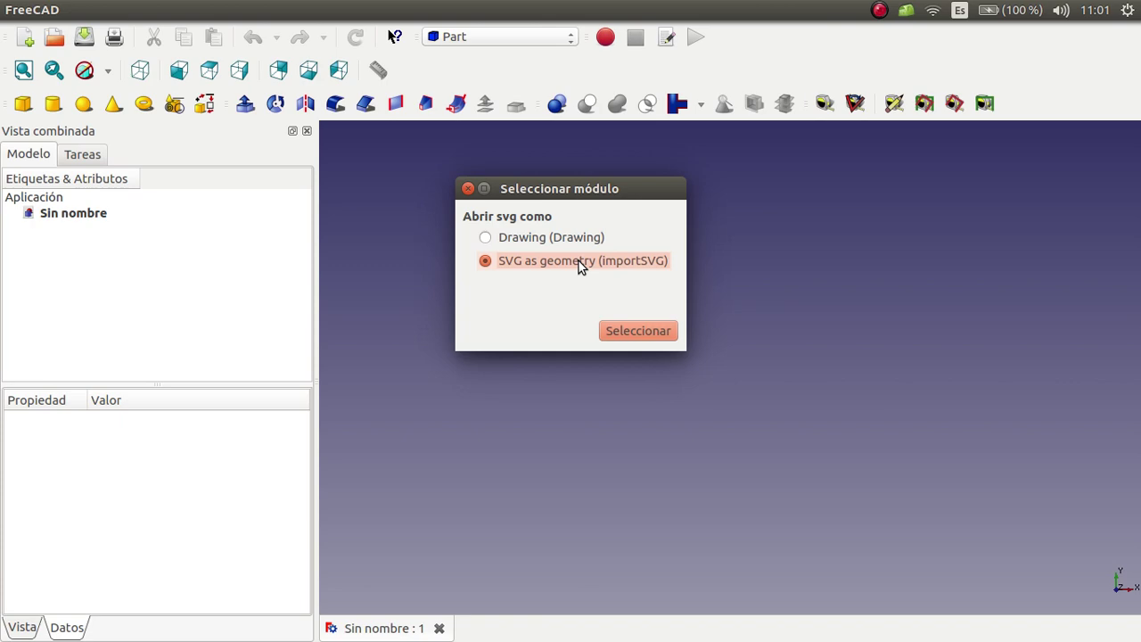
left_click(636, 333)
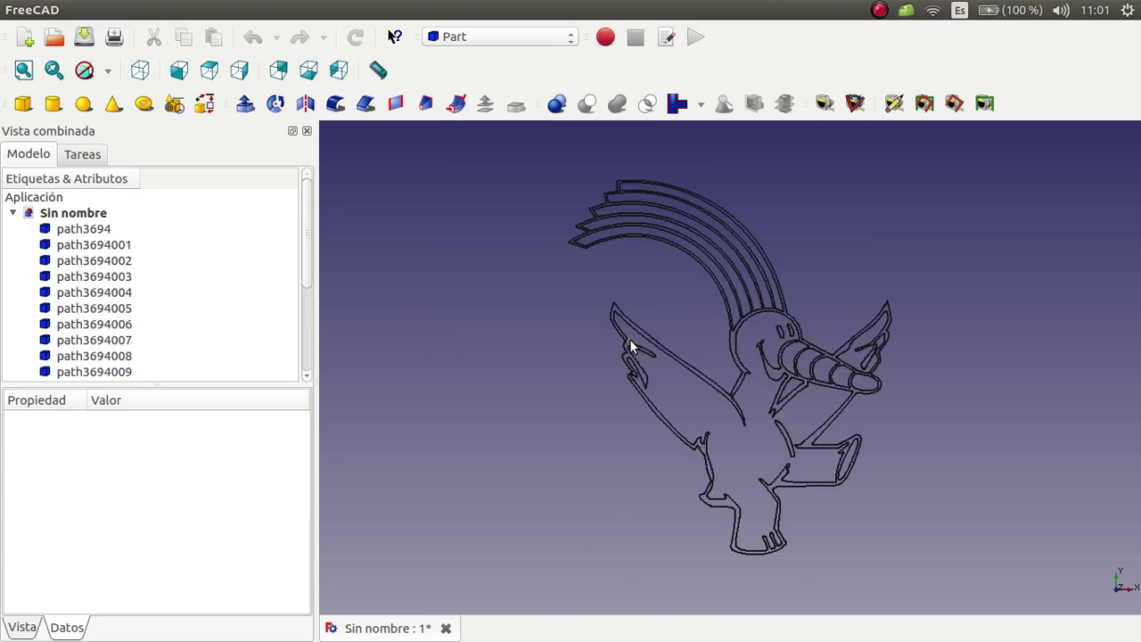
scroll(792, 350, "up", 2)
scroll(784, 341, "up", 2)
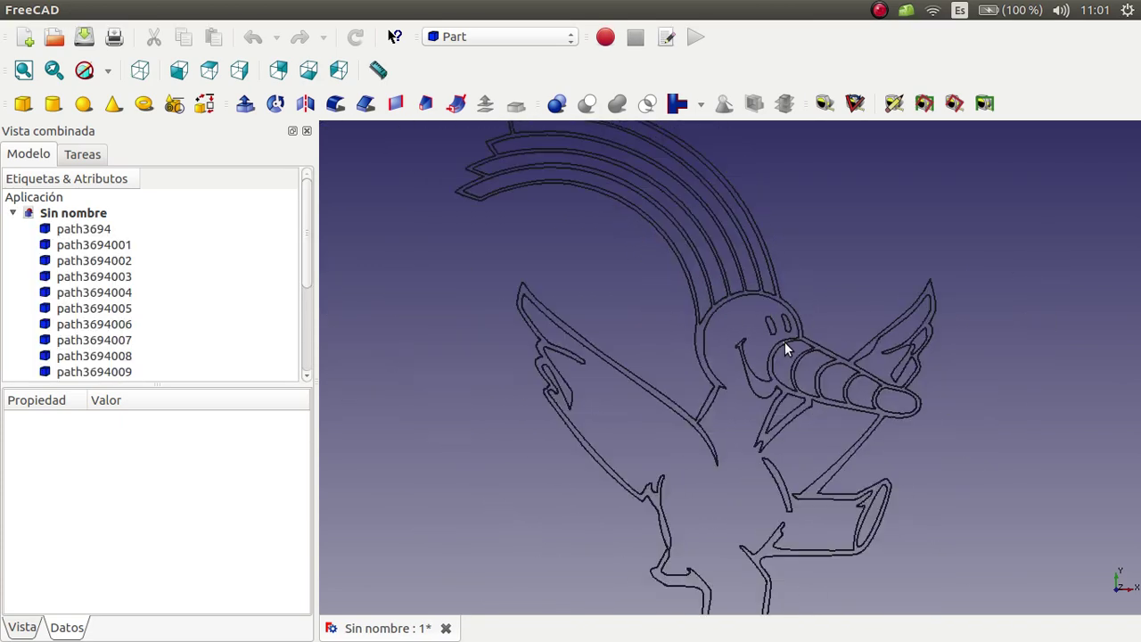
scroll(784, 341, "down", 6)
scroll(847, 403, "up", 3)
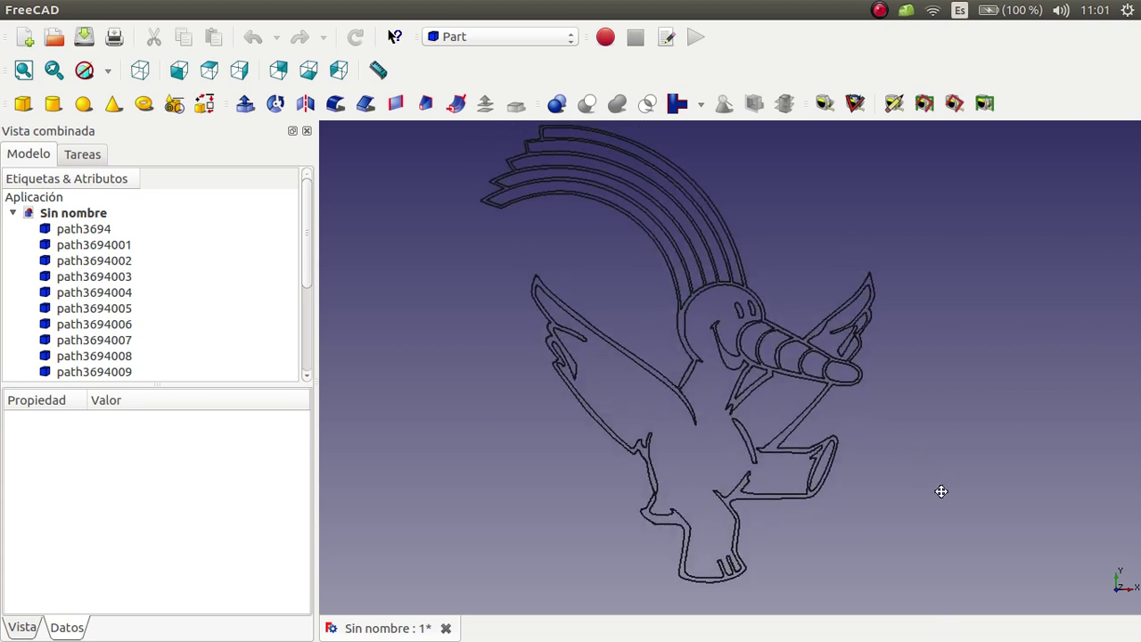
mouse_move(939, 489)
left_mouse_down()
mouse_move(833, 349)
mouse_move(771, 299)
left_mouse_up()
key("2")
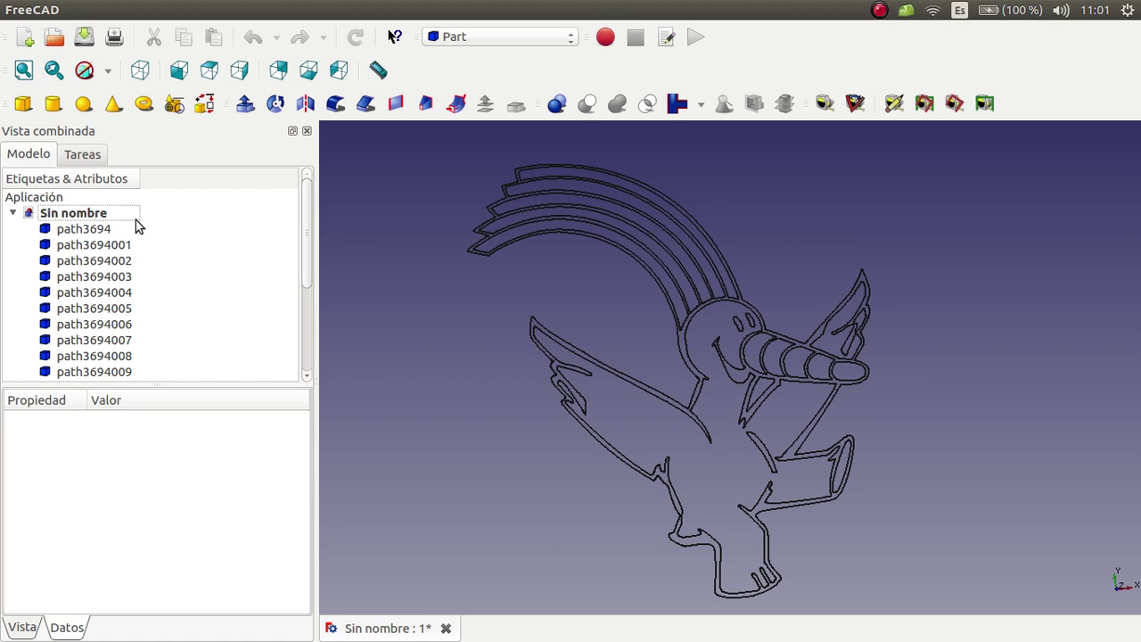
Step through the imported paths in the tree and select the outer outline path3694
left_click(105, 232)
key("Down")
key("Down")
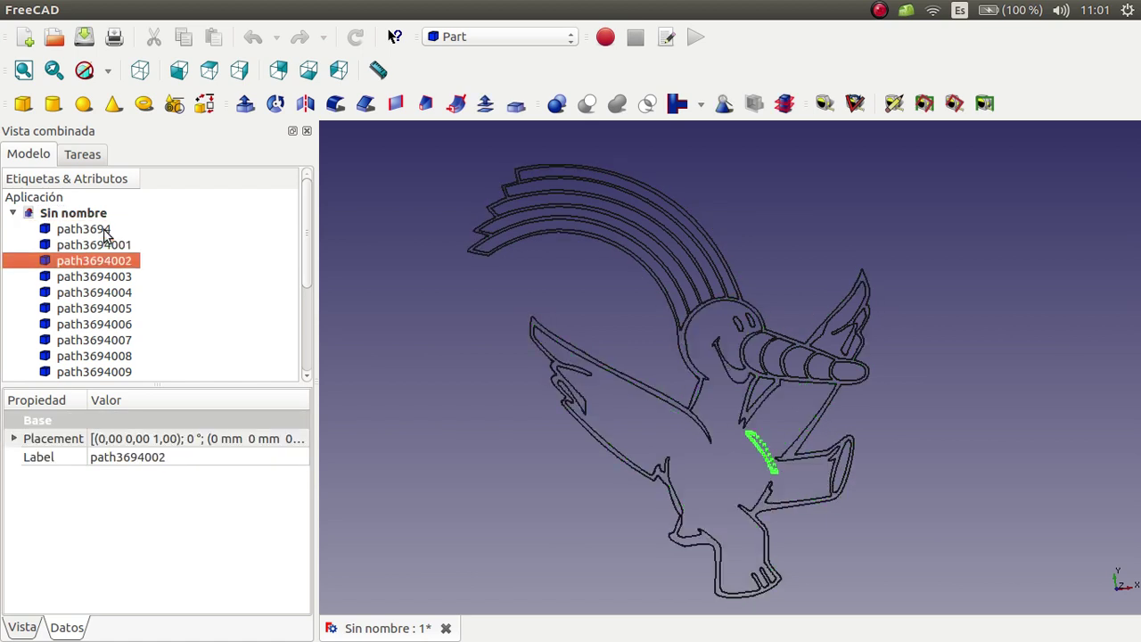
key("Down")
key("Down")
key("Down")
key("Down")
key("Down")
key("Down")
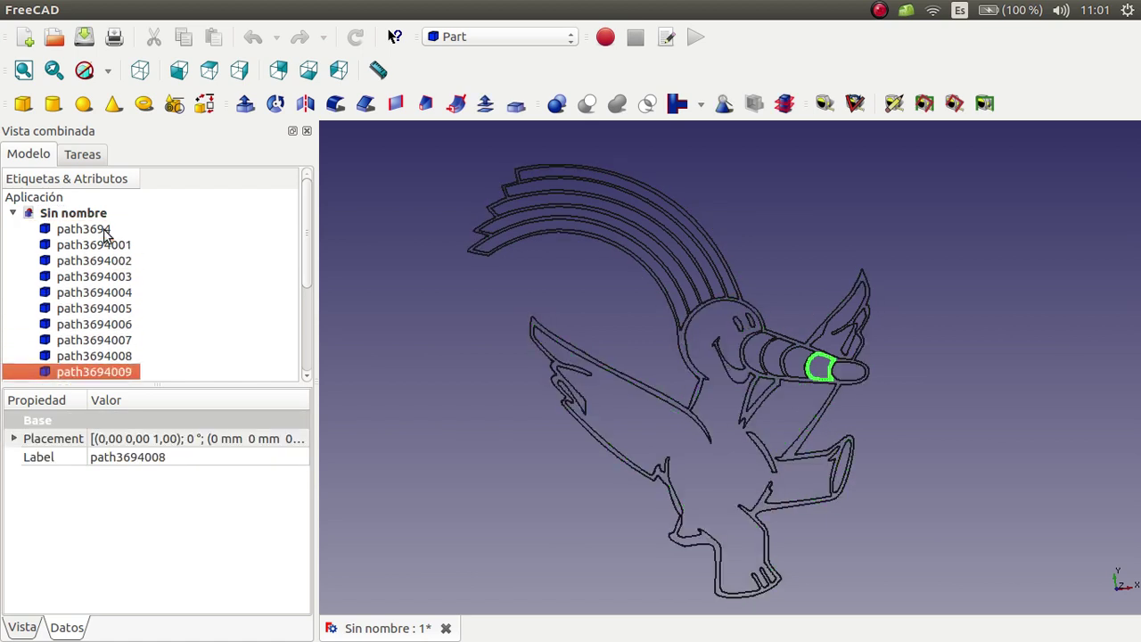
key("Down")
key("Down")
key("Down")
key("Down")
key("Down")
key("Down")
key("Down")
key("Down")
key("Down")
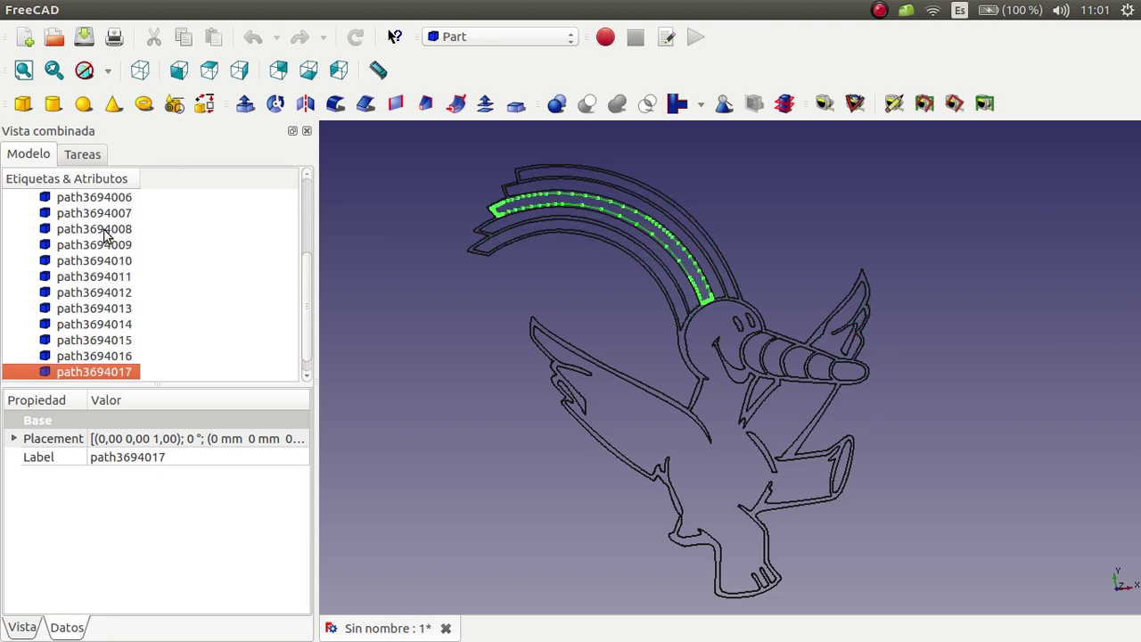
key("Down")
key("Up")
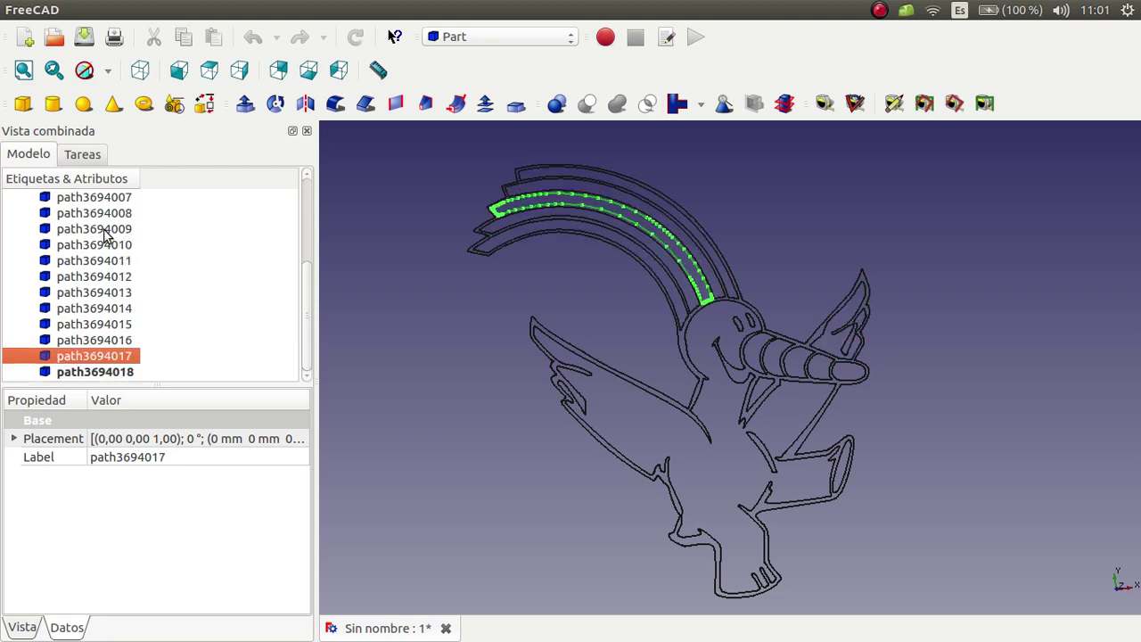
key("Up")
key("Up")
key("Up")
key("Up")
key("Up")
key("Up")
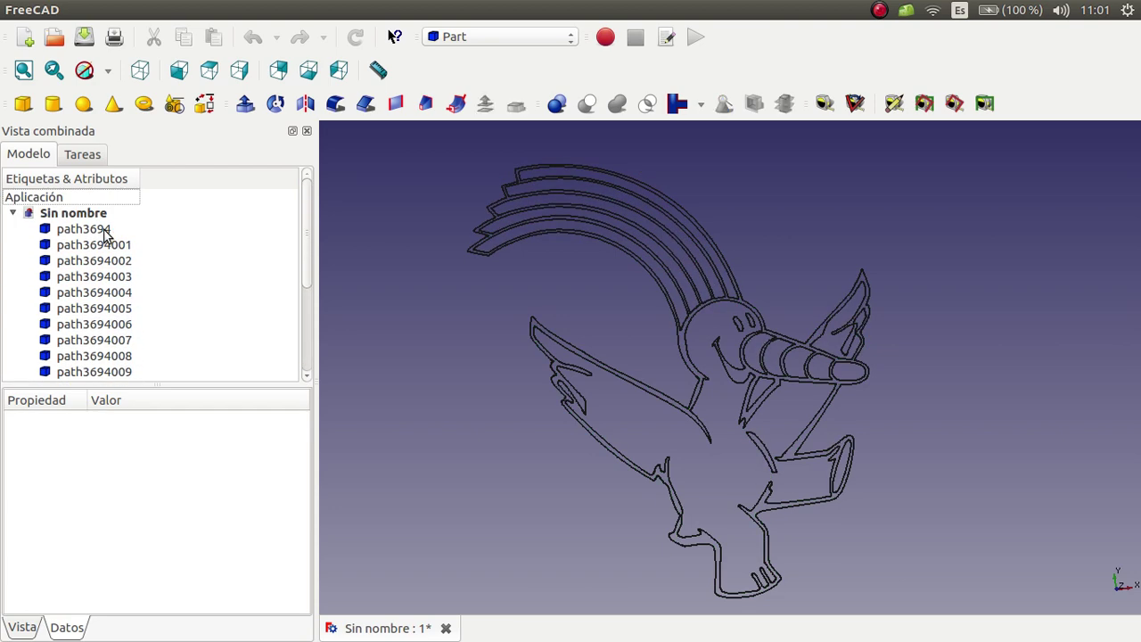
left_click(104, 230)
Extrude path3694 5 mm along Z with 'Crear sólido' ticked
left_click(246, 103)
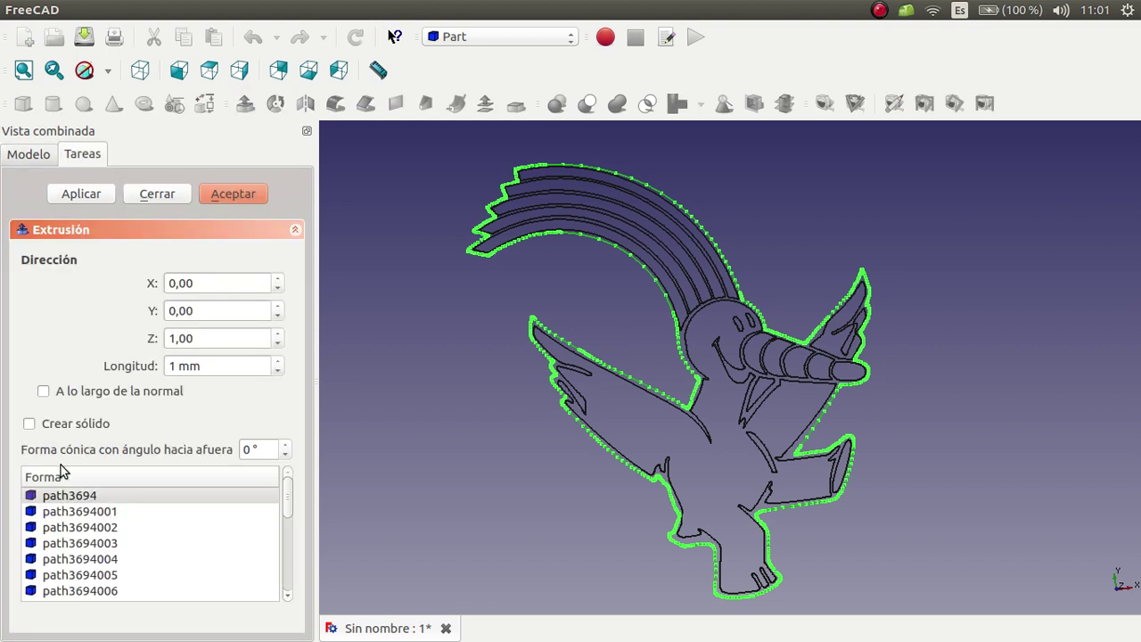
left_click(29, 424)
left_click(176, 365)
double_click(176, 366)
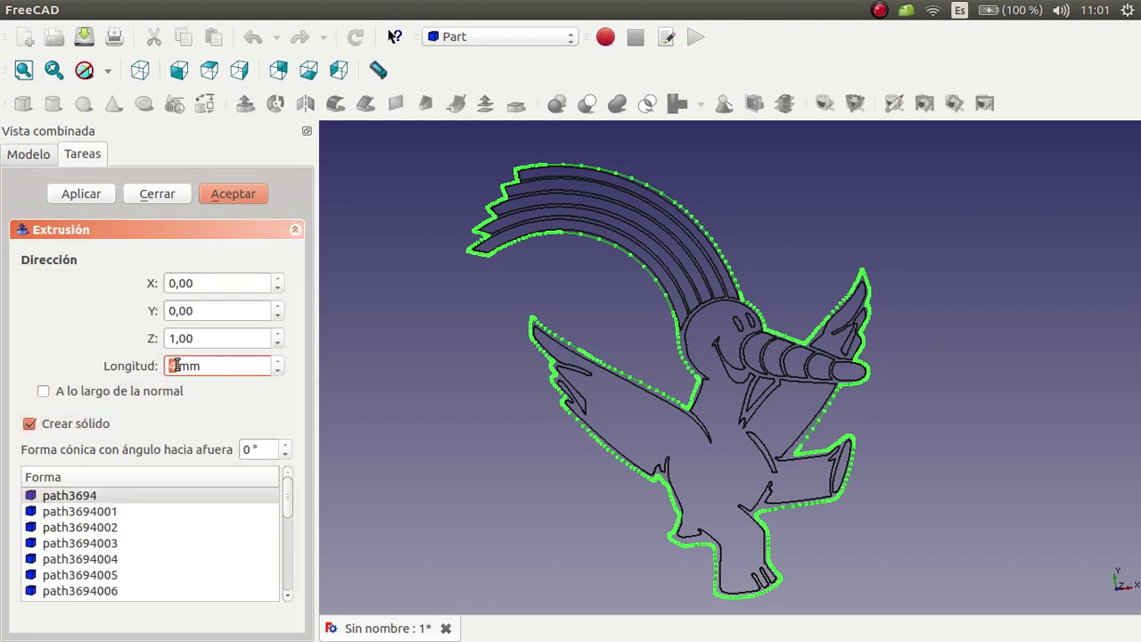
type("5")
left_click(222, 194)
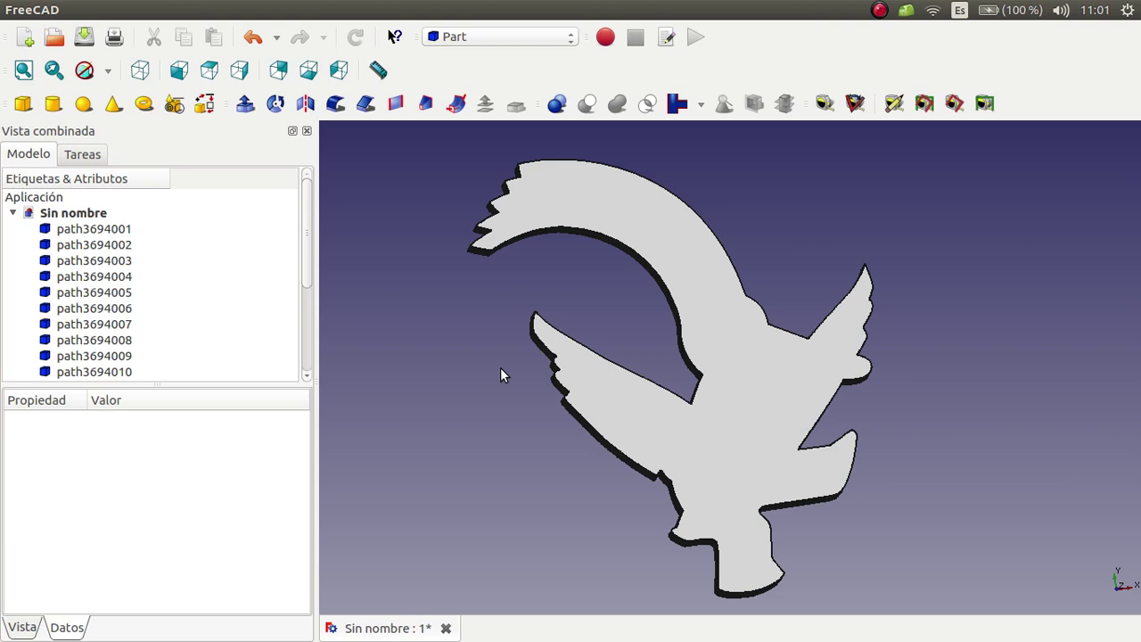
In a new Chrome tab, search thingiverse.com for the author's username
key("alt+Tab")
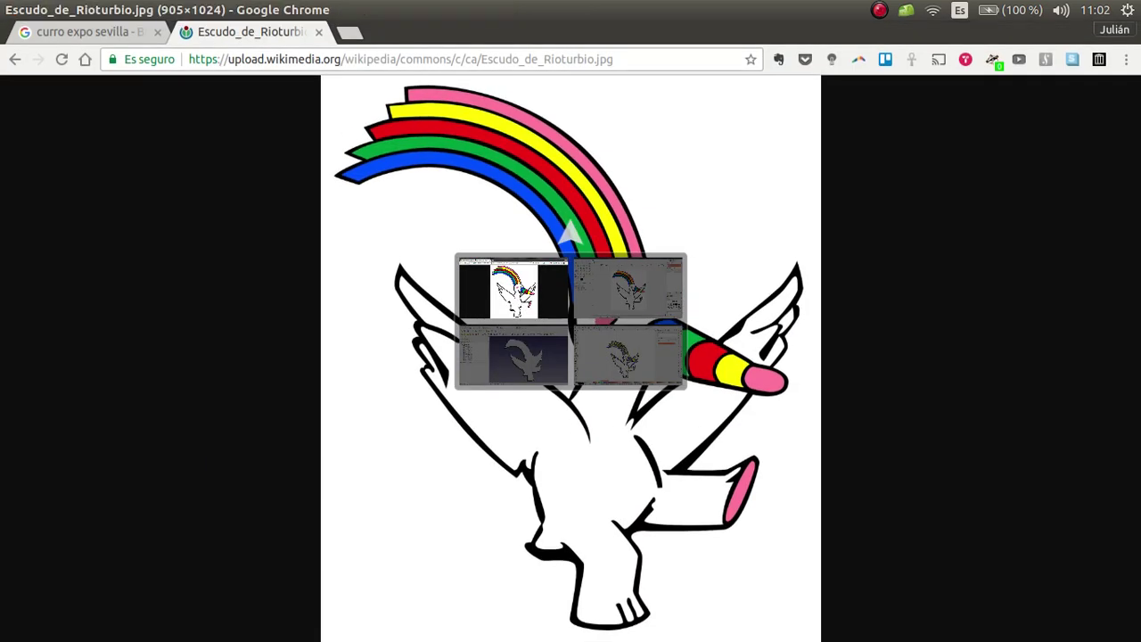
key("ctrl+t")
type("t")
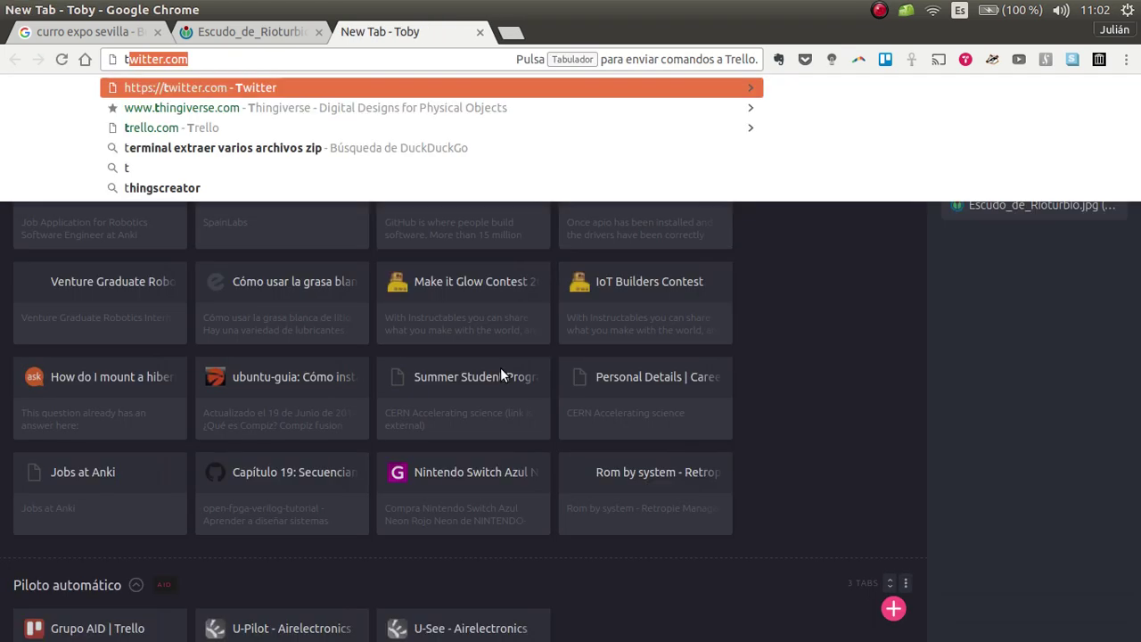
type("hi")
key("Tab")
type("j")
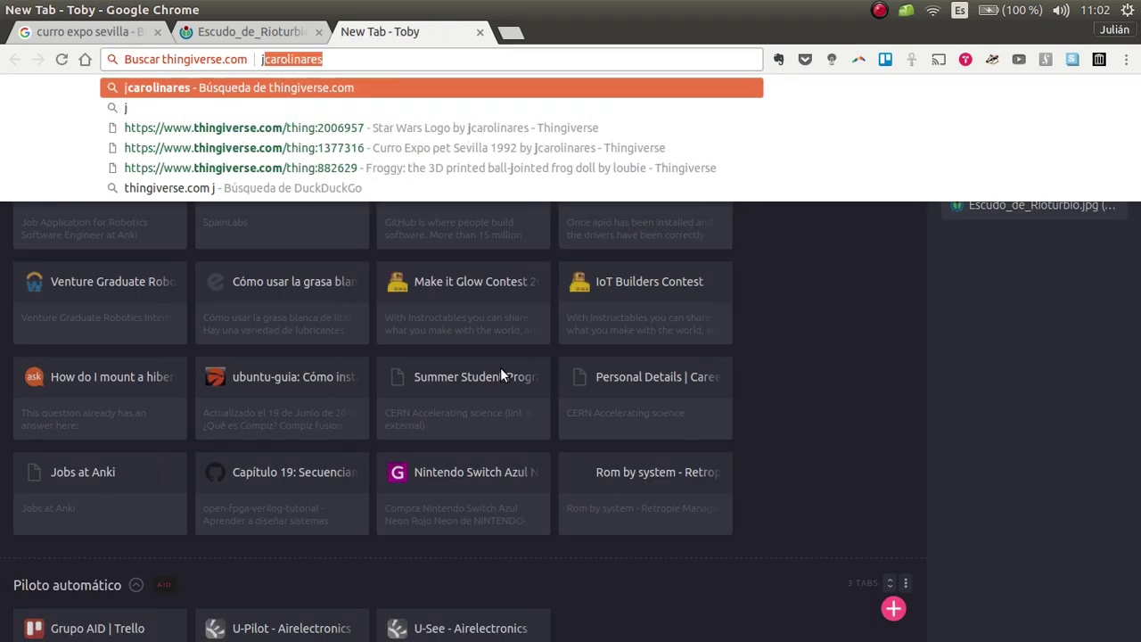
type("carolin")
key("Return")
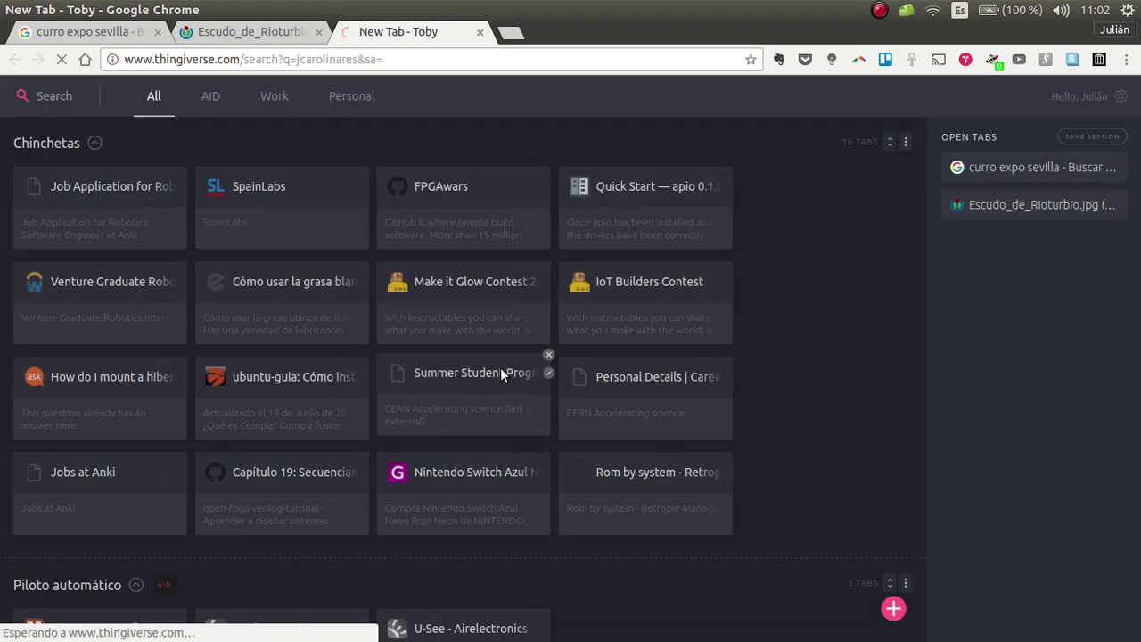
Load more results and open the 'Curro Expo pet Sevilla 1992' design page
scroll(772, 312, "down", 6)
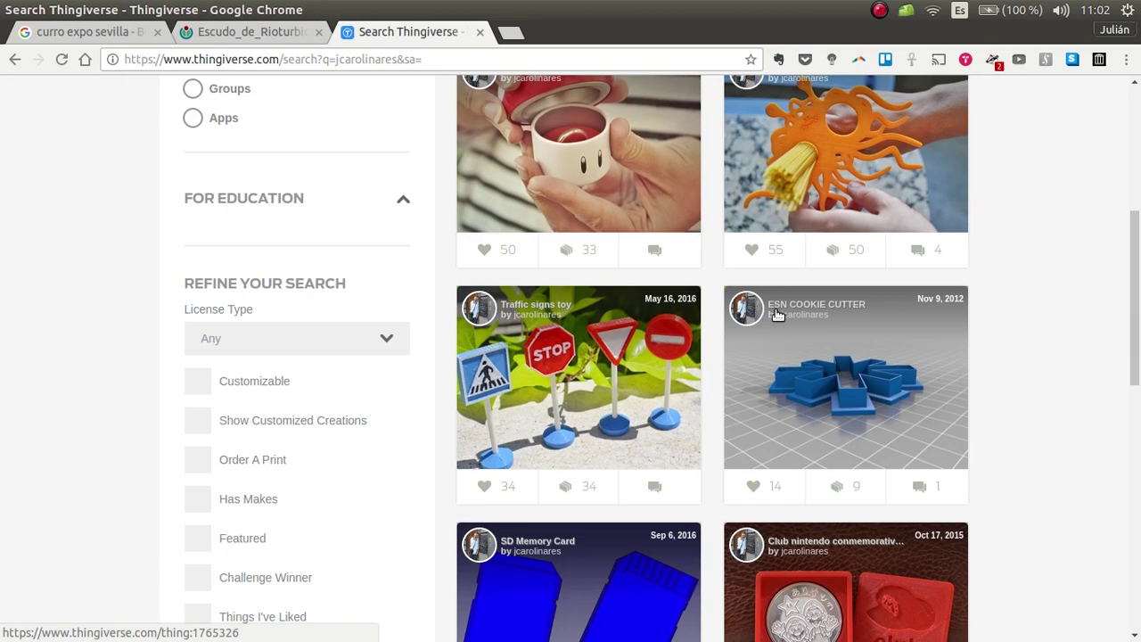
scroll(772, 312, "down", 3)
scroll(770, 312, "down", 6)
scroll(770, 307, "down", 5)
left_click(711, 475)
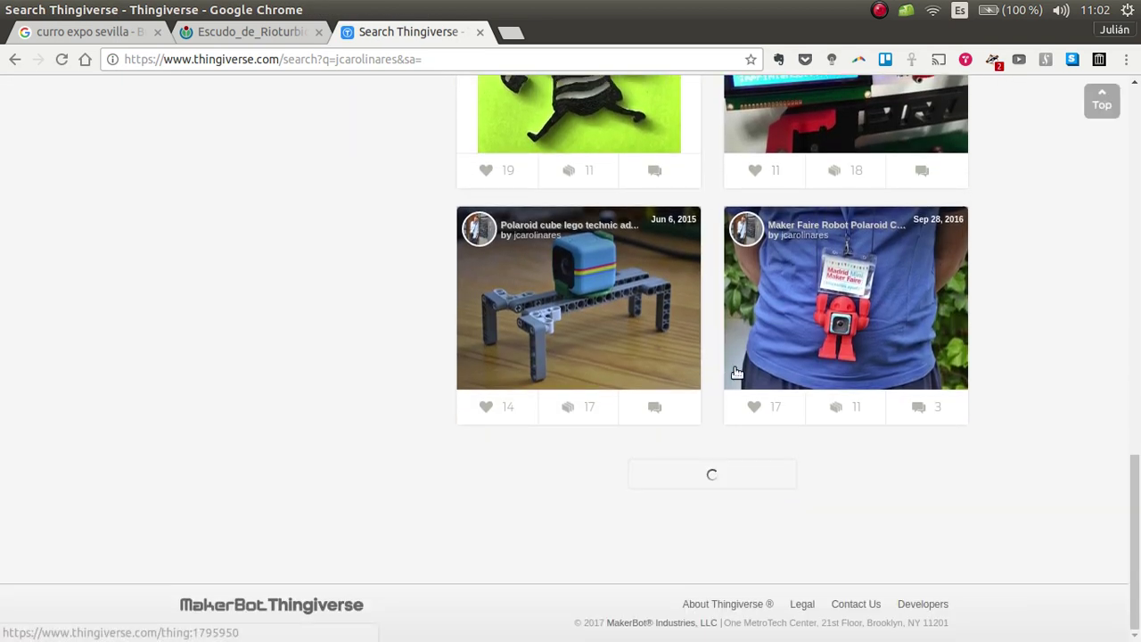
scroll(736, 373, "down", 3)
scroll(735, 370, "down", 9)
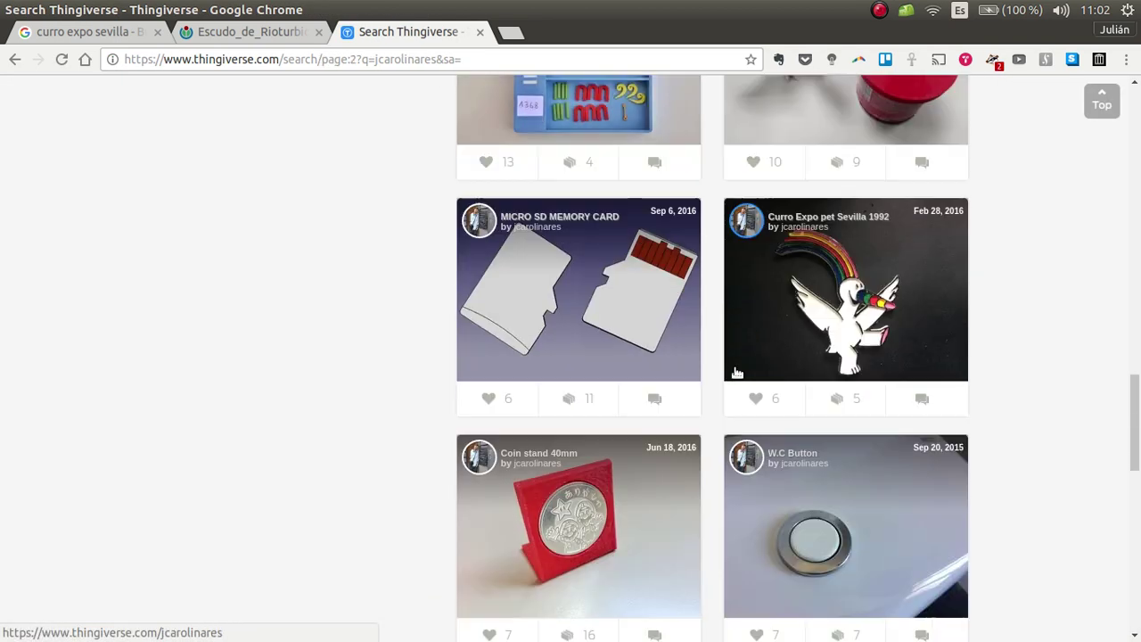
left_click(836, 248)
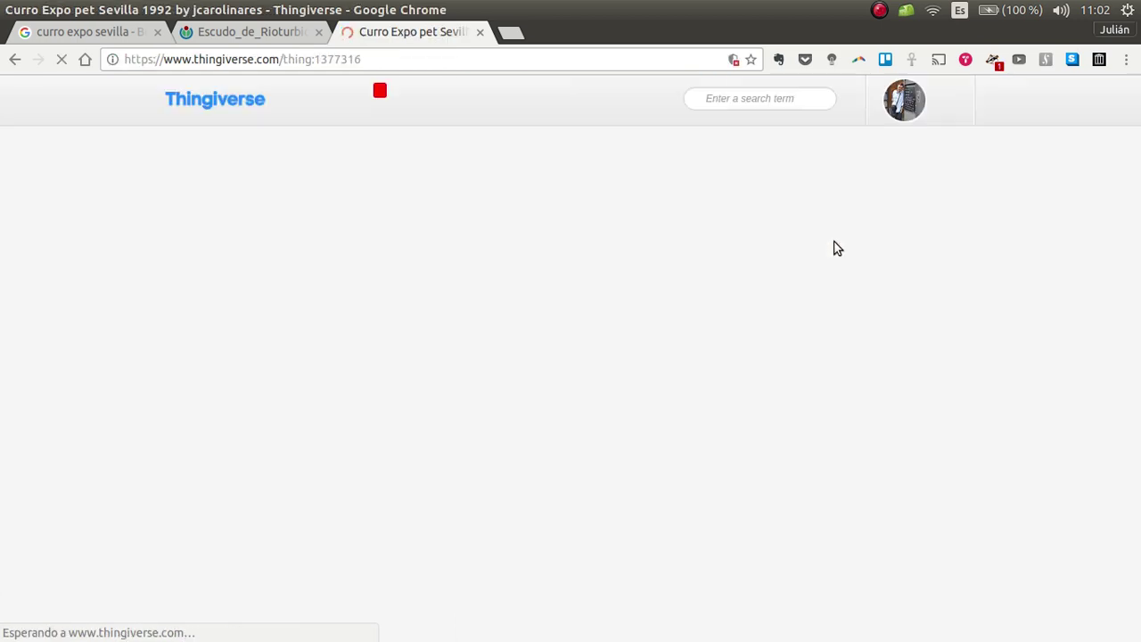
scroll(216, 362, "down", 2)
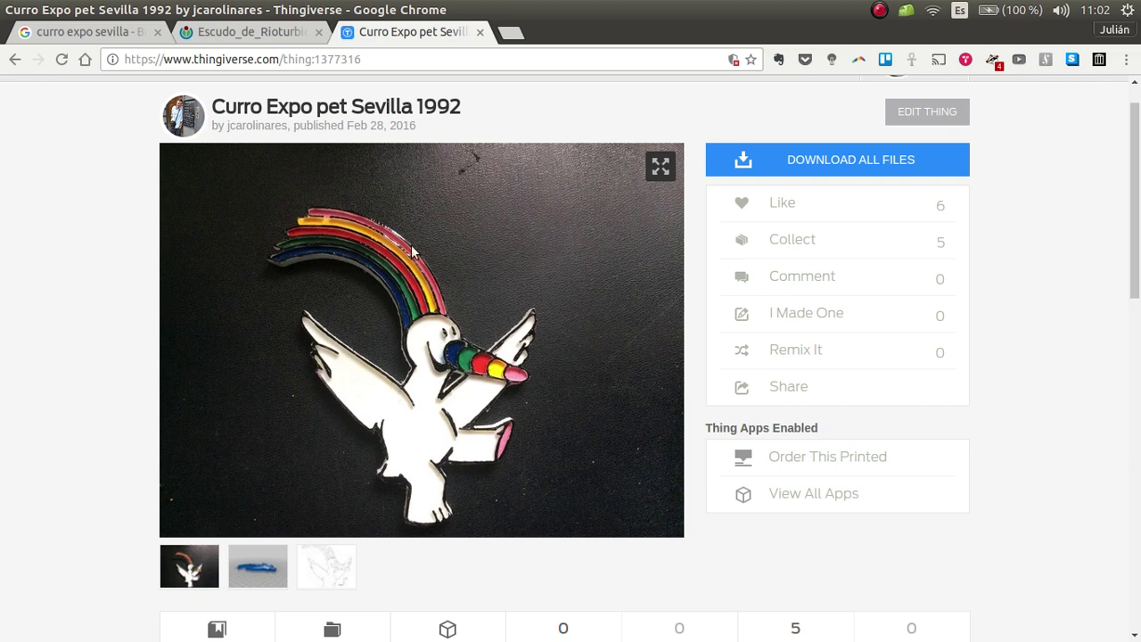
scroll(375, 348, "down", 2)
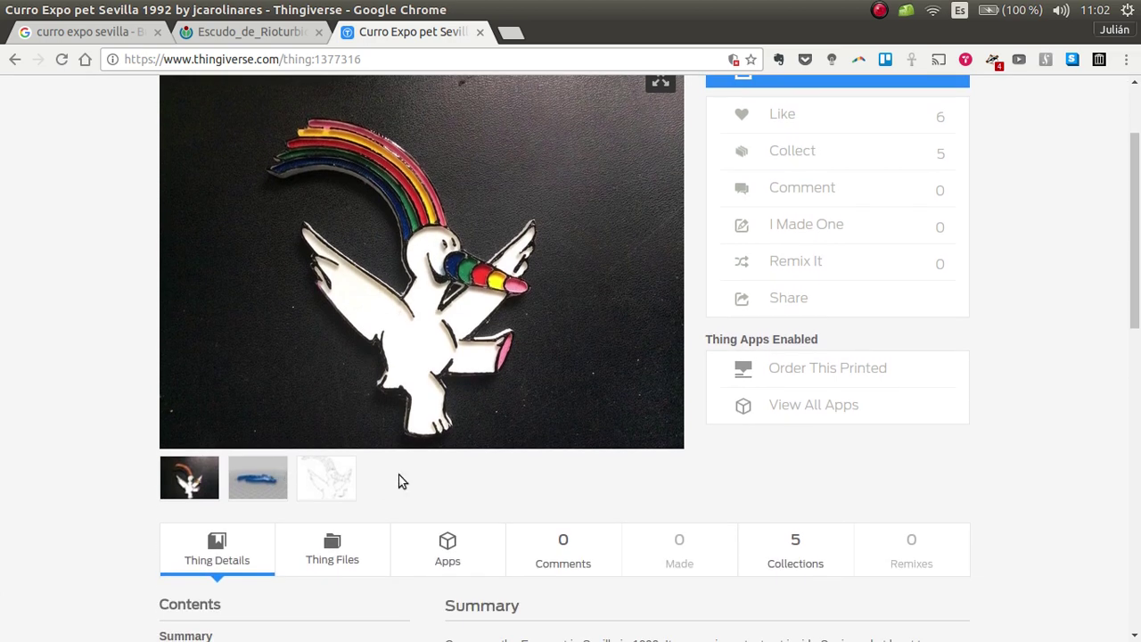
scroll(399, 479, "down", 2)
scroll(400, 479, "down", 1)
scroll(399, 479, "down", 1)
scroll(399, 479, "down", 1)
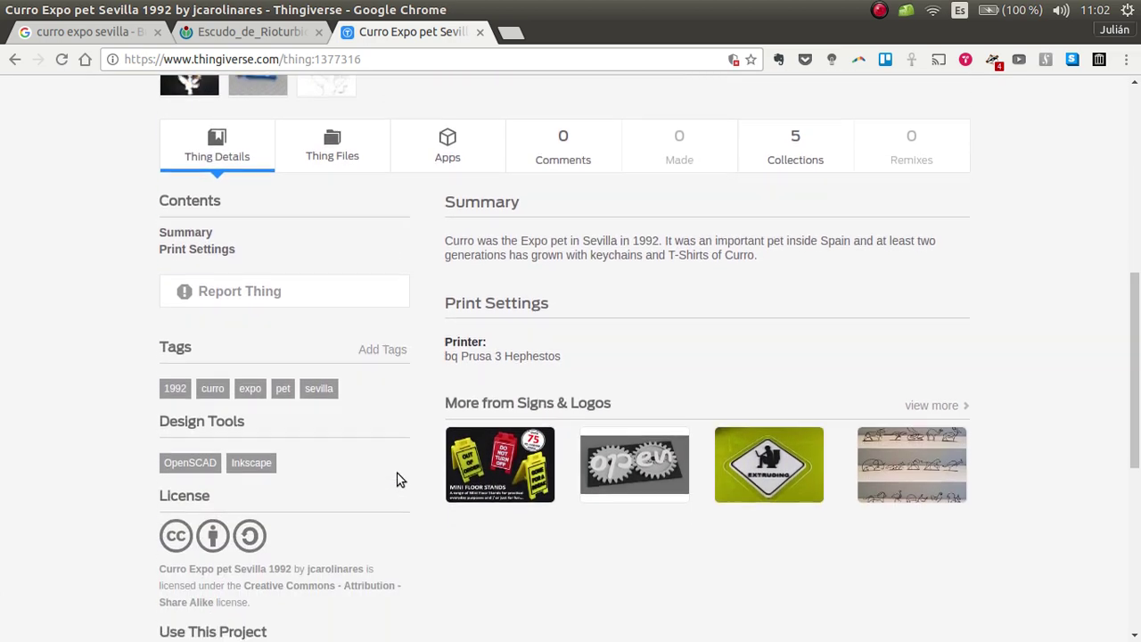
scroll(397, 477, "down", 1)
scroll(419, 474, "down", 1)
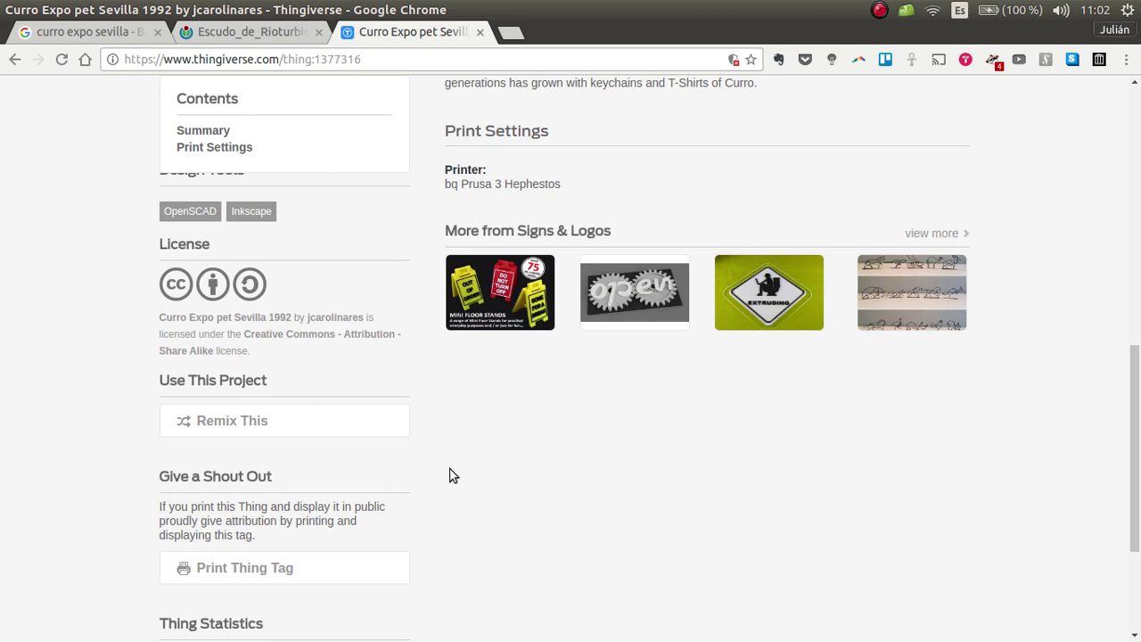